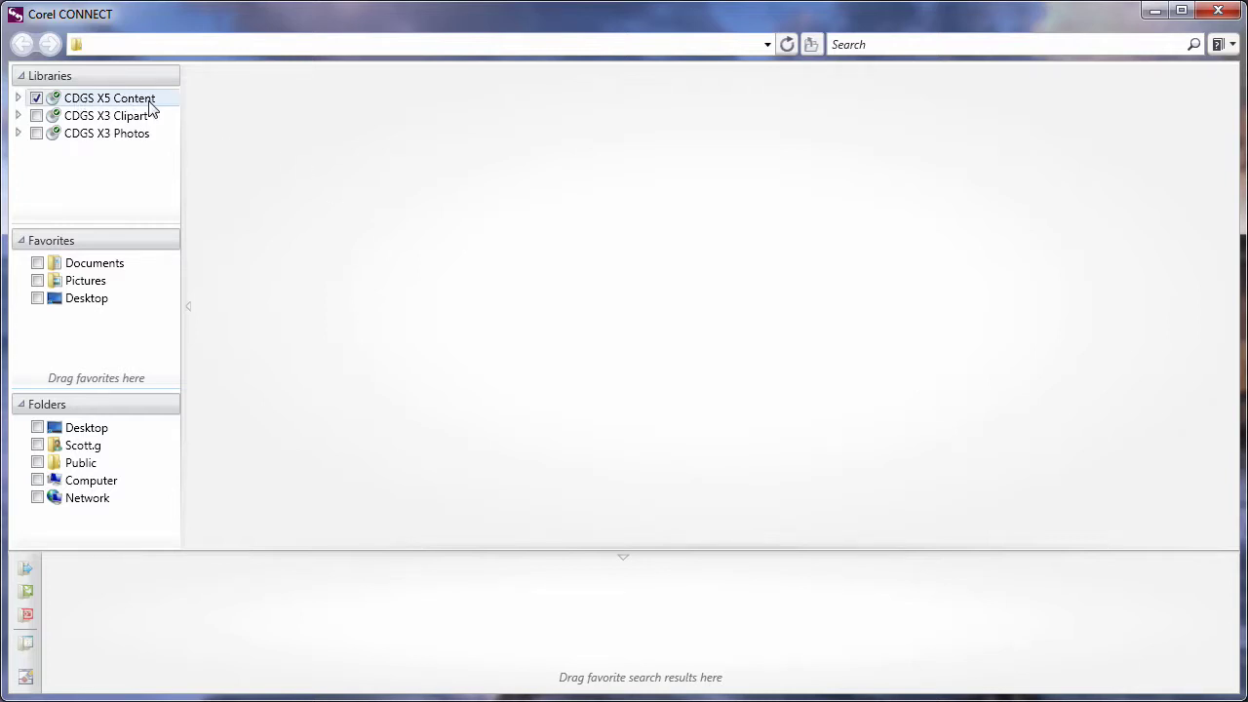
Expand CDGS X5 Content › Clipart › Animals and show the Birds folder's clipart.
click(18, 99)
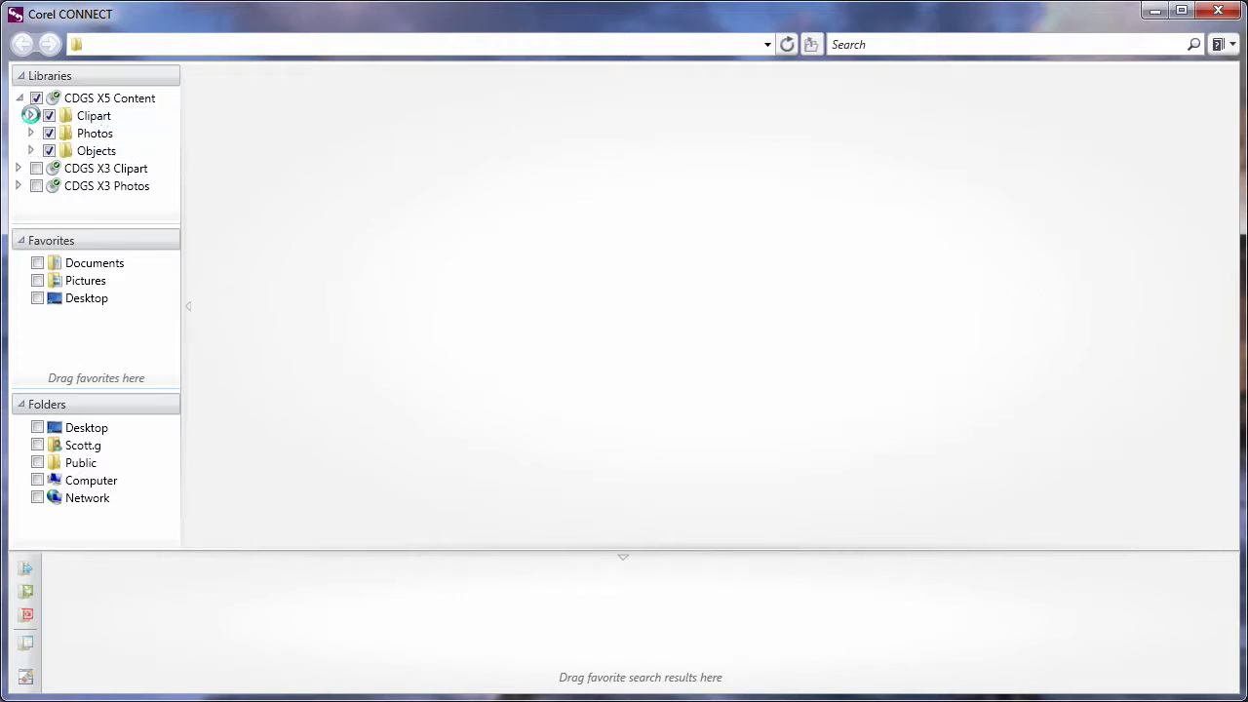
click(31, 116)
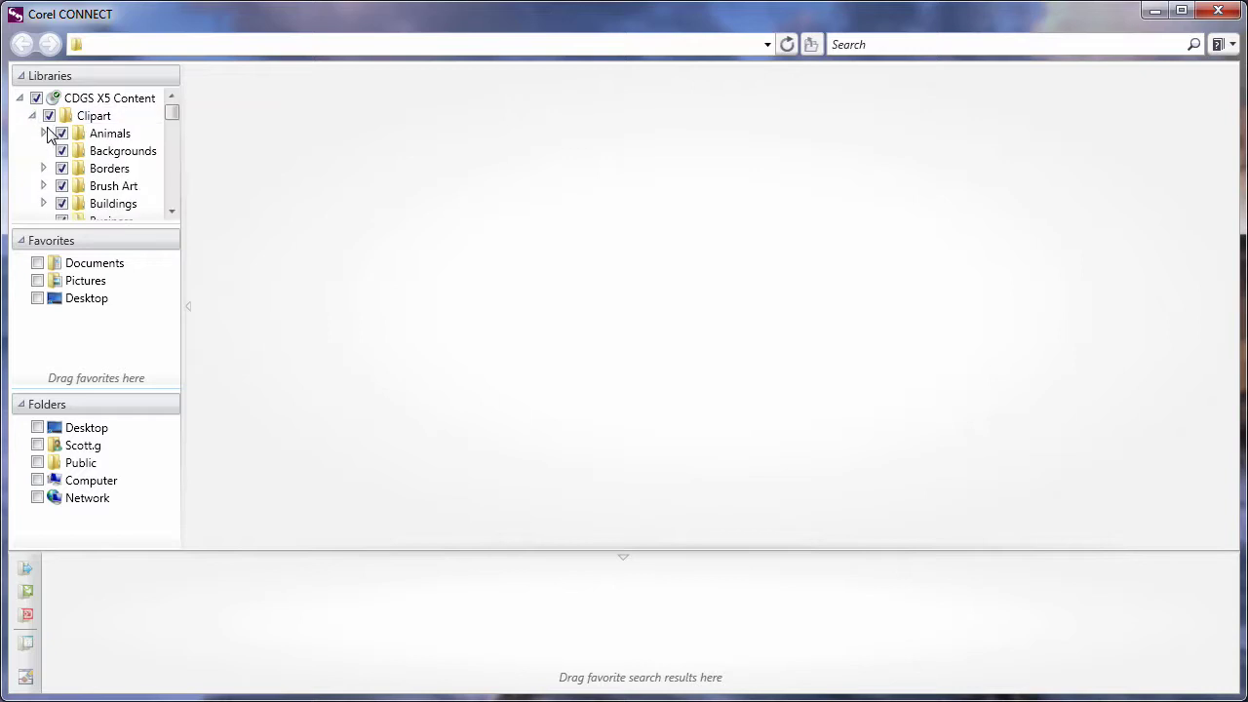
click(43, 135)
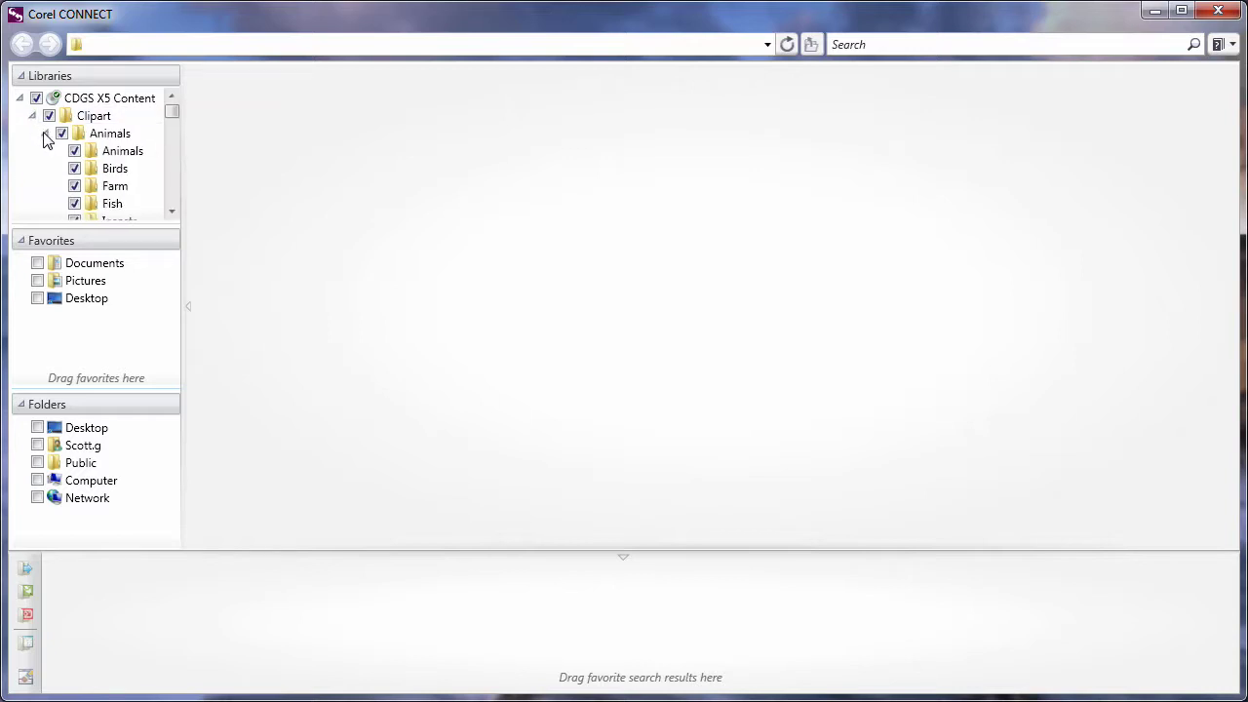
click(117, 170)
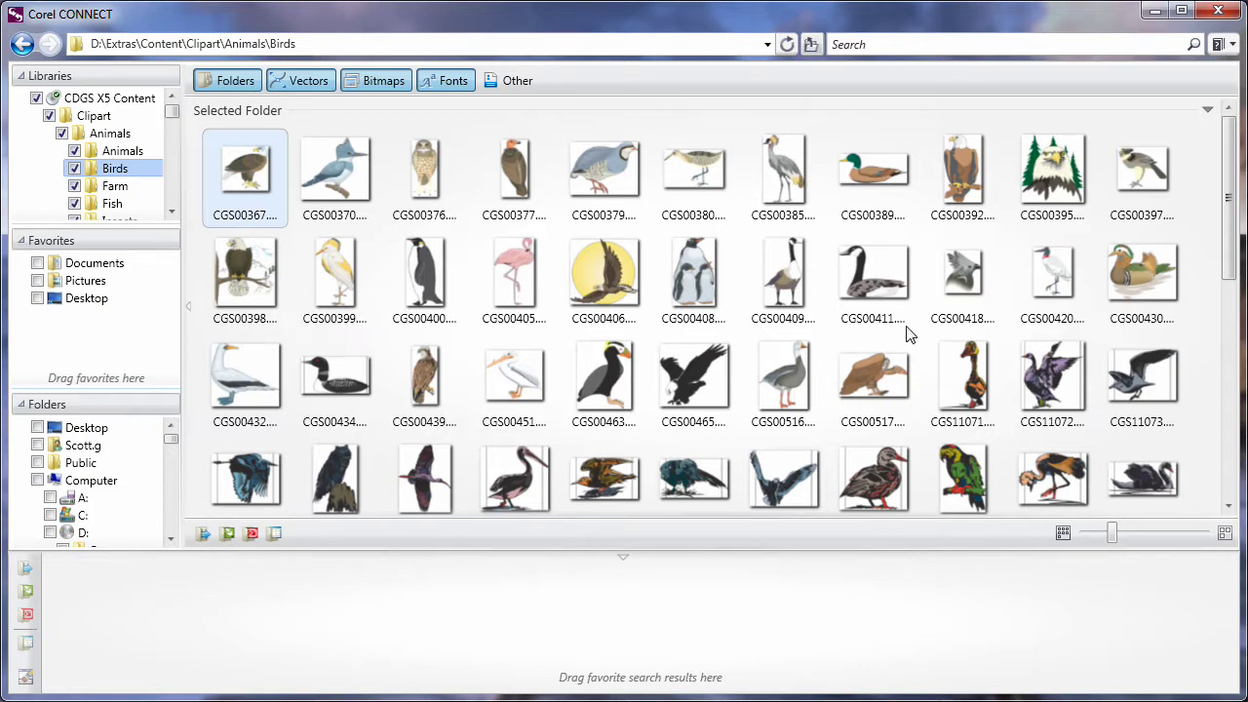
Enlarge the bird thumbnails so full file names show, and collapse the Clipart folder.
drag(1112, 543, 1161, 537)
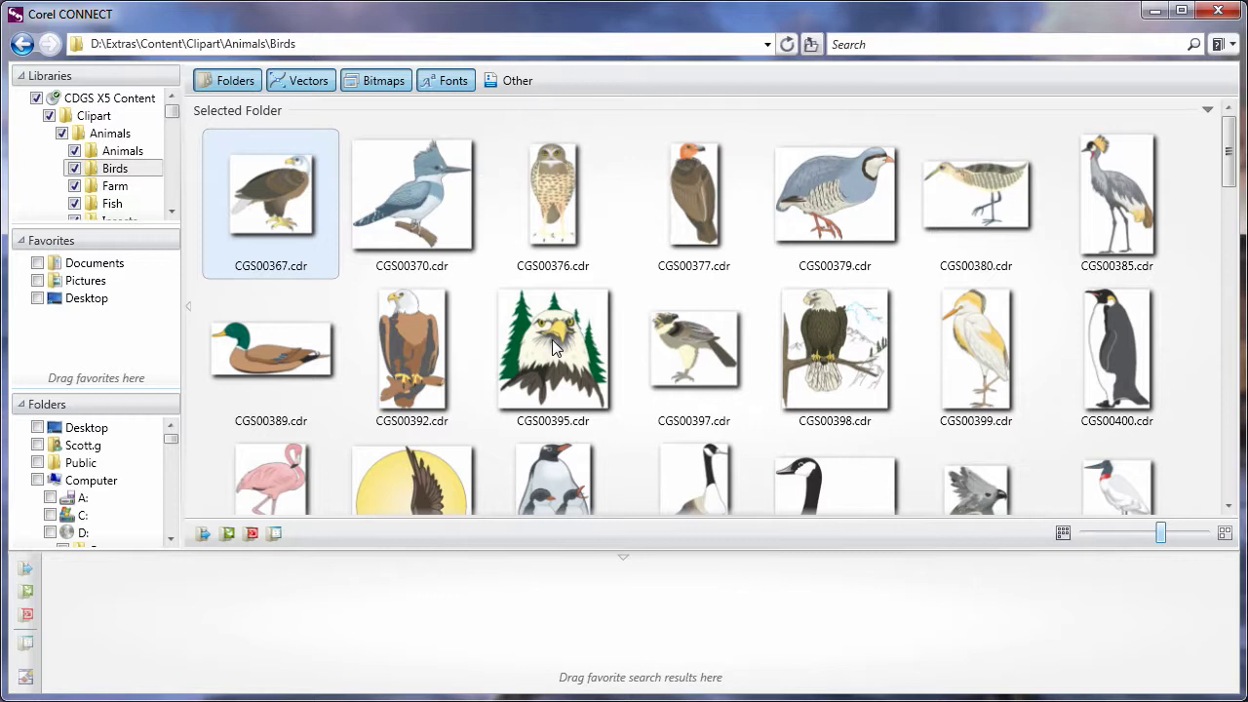
mouse_move(553, 347)
click(32, 116)
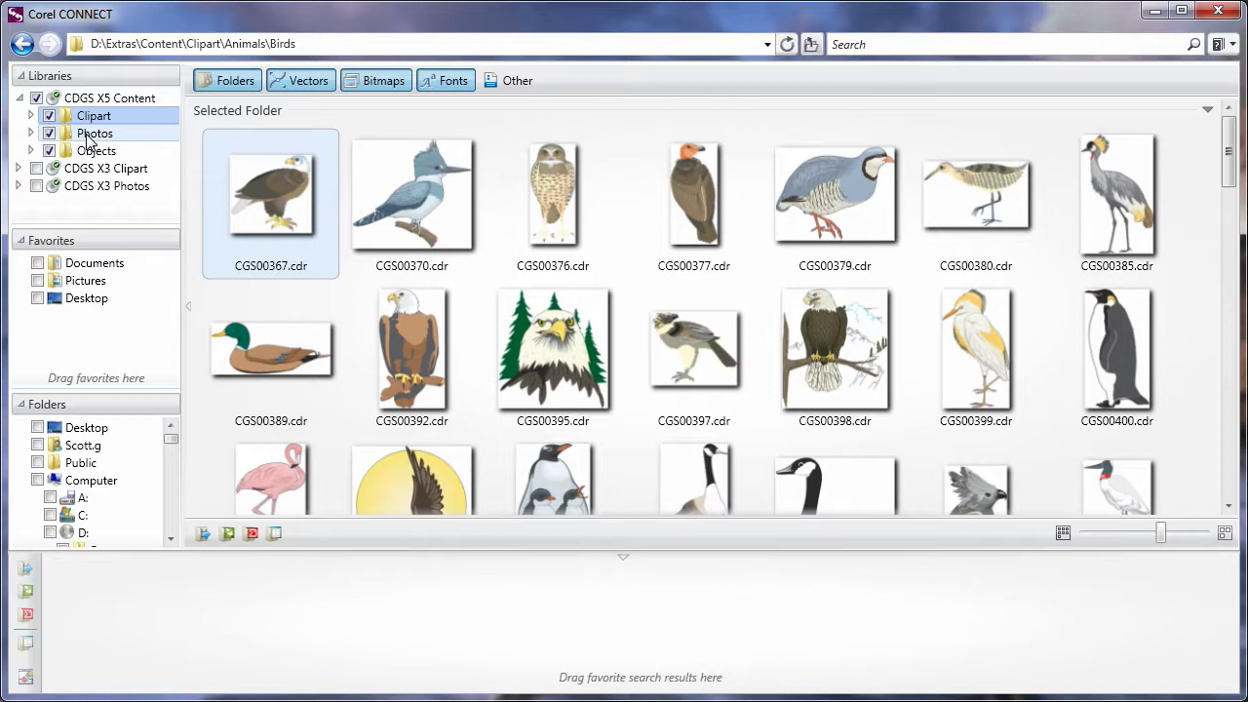
Collapse the CDGS X5 Content library and enter 'landscape' in the search box.
click(19, 99)
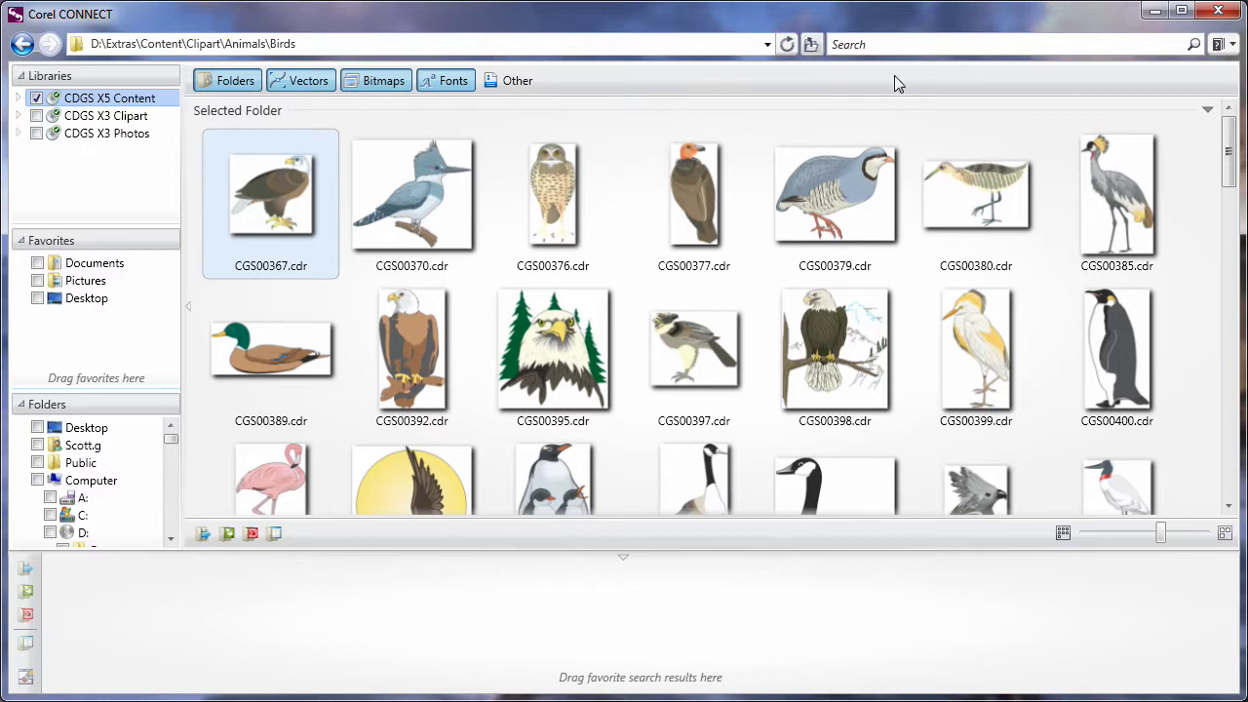
click(892, 46)
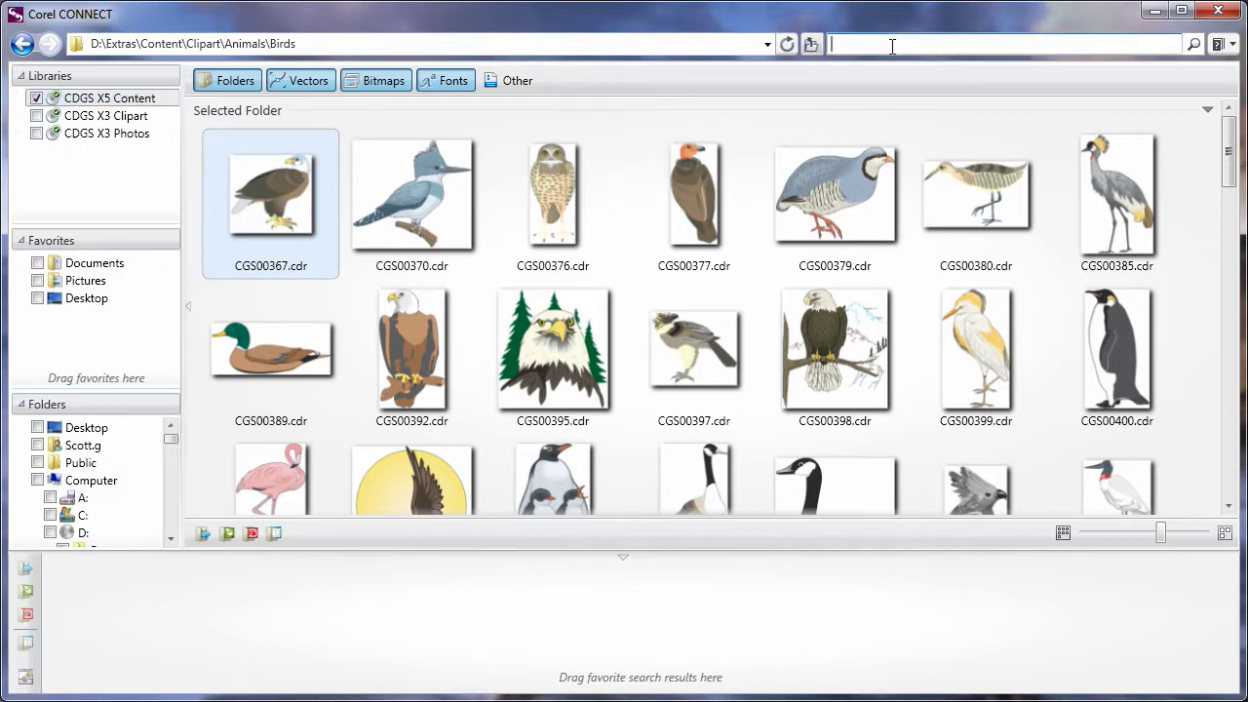
text(landscape)
Run the landscape search and add the lone-tree photo PH00632.jpg to the tray.
click(1194, 44)
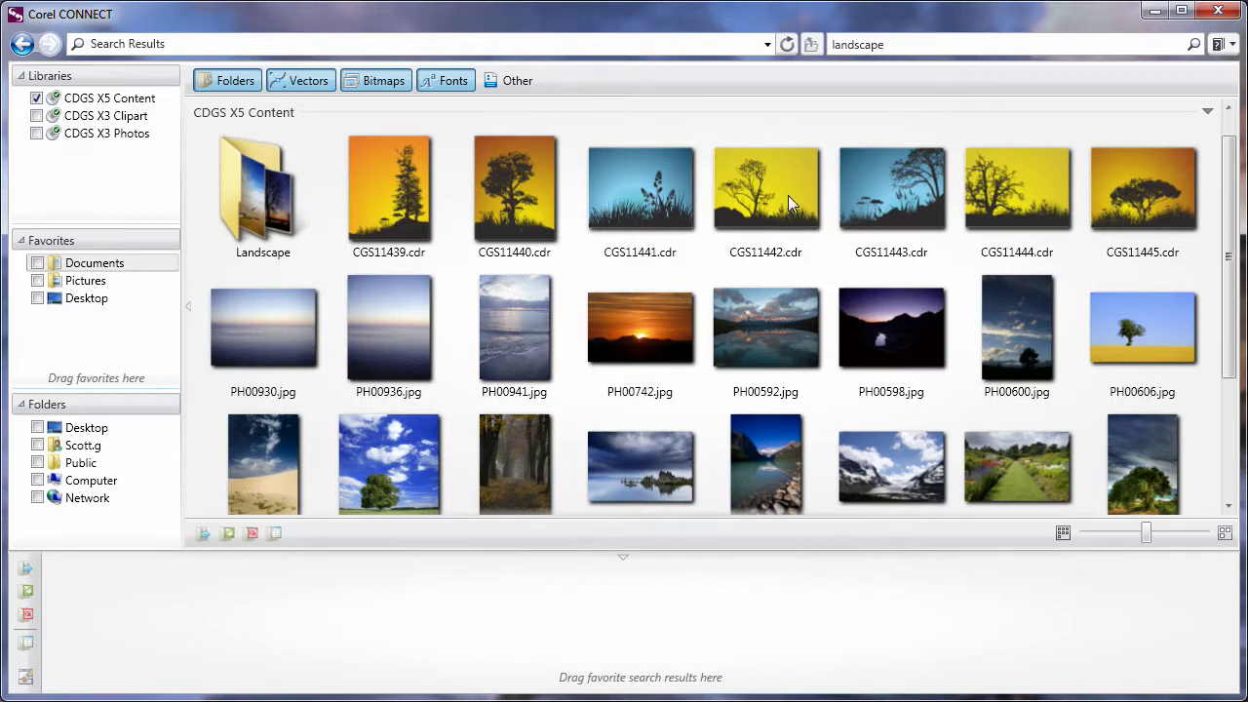
mouse_move(913, 206)
mouse_move(406, 456)
click(408, 449)
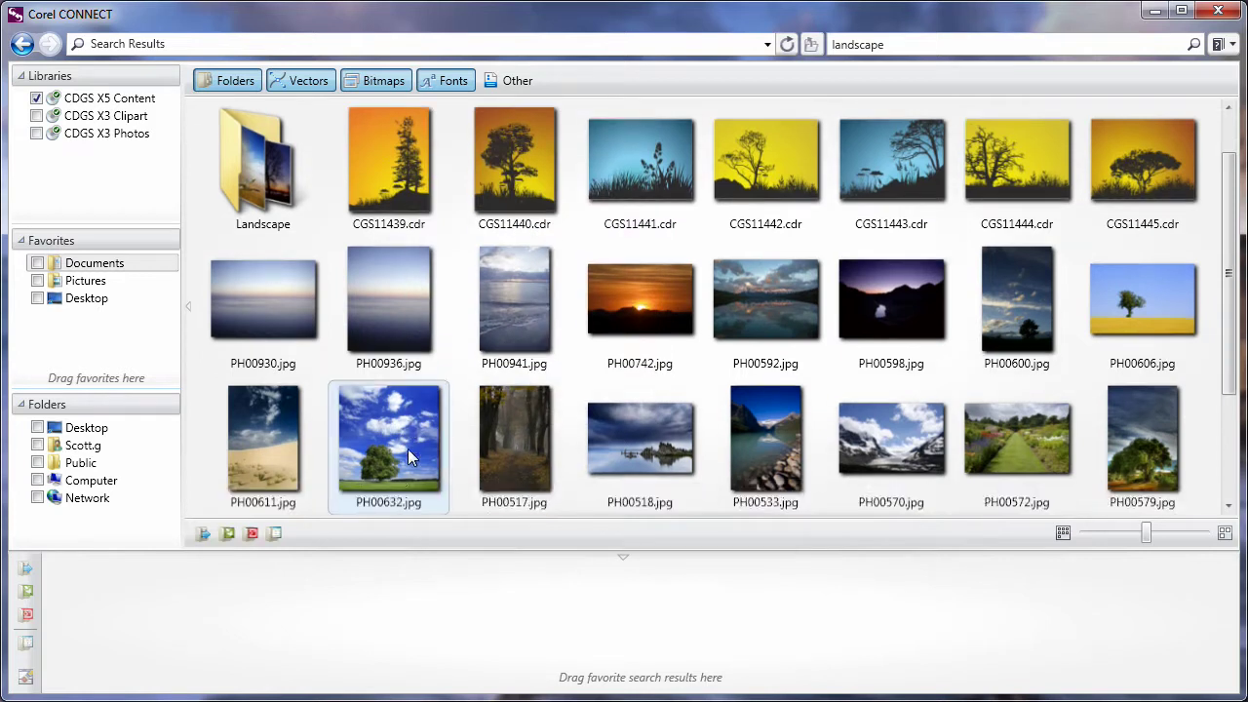
drag(407, 449, 163, 601)
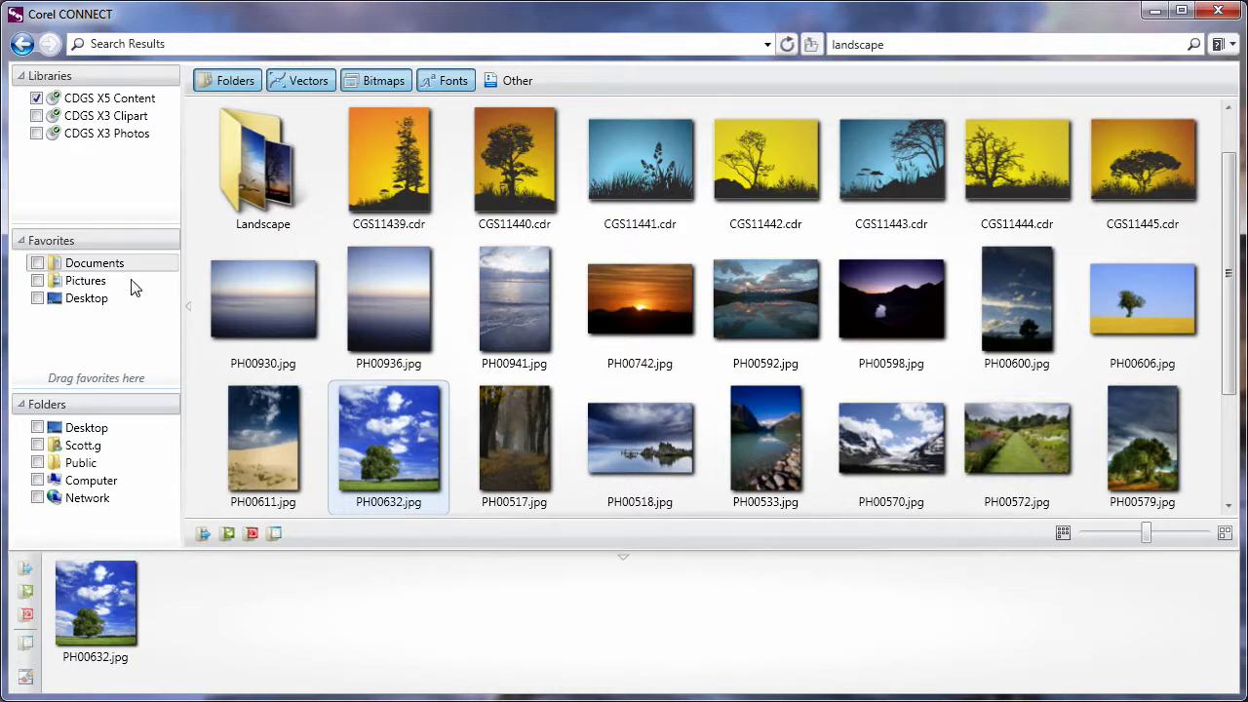
Include the Pictures folder in searches and search for 'butterfly'.
click(38, 281)
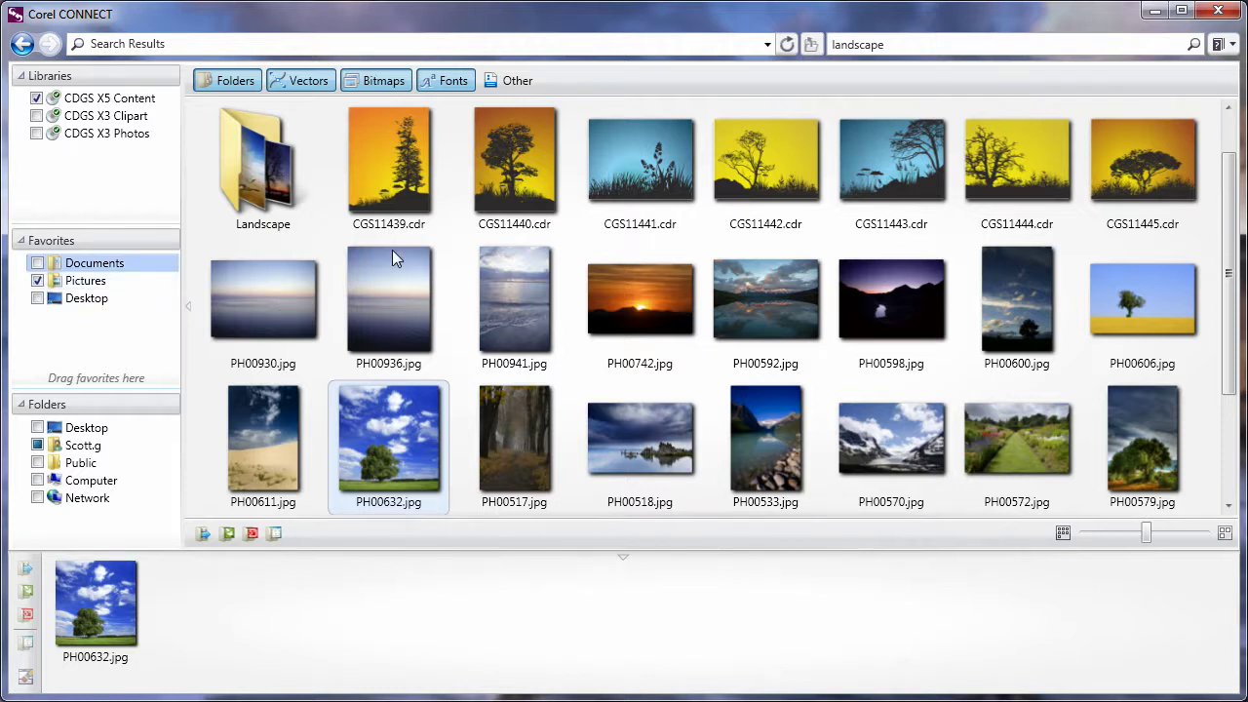
drag(900, 49, 819, 54)
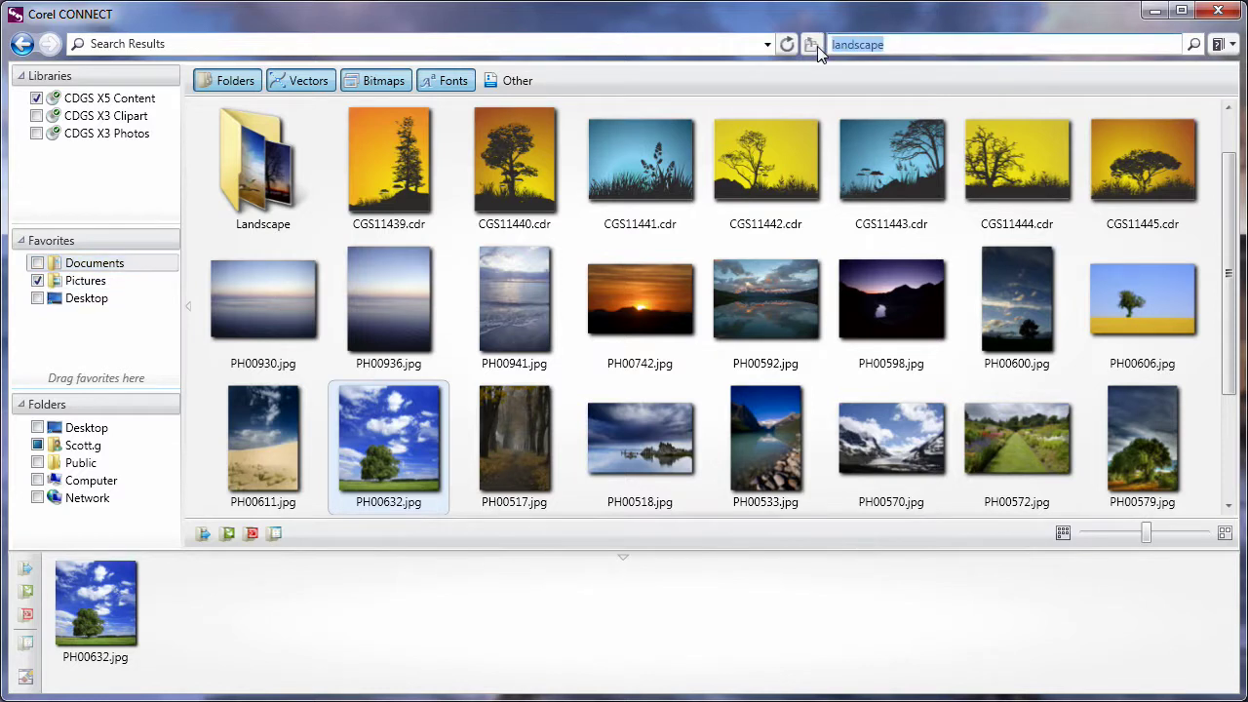
text(butterfly)
key(Return)
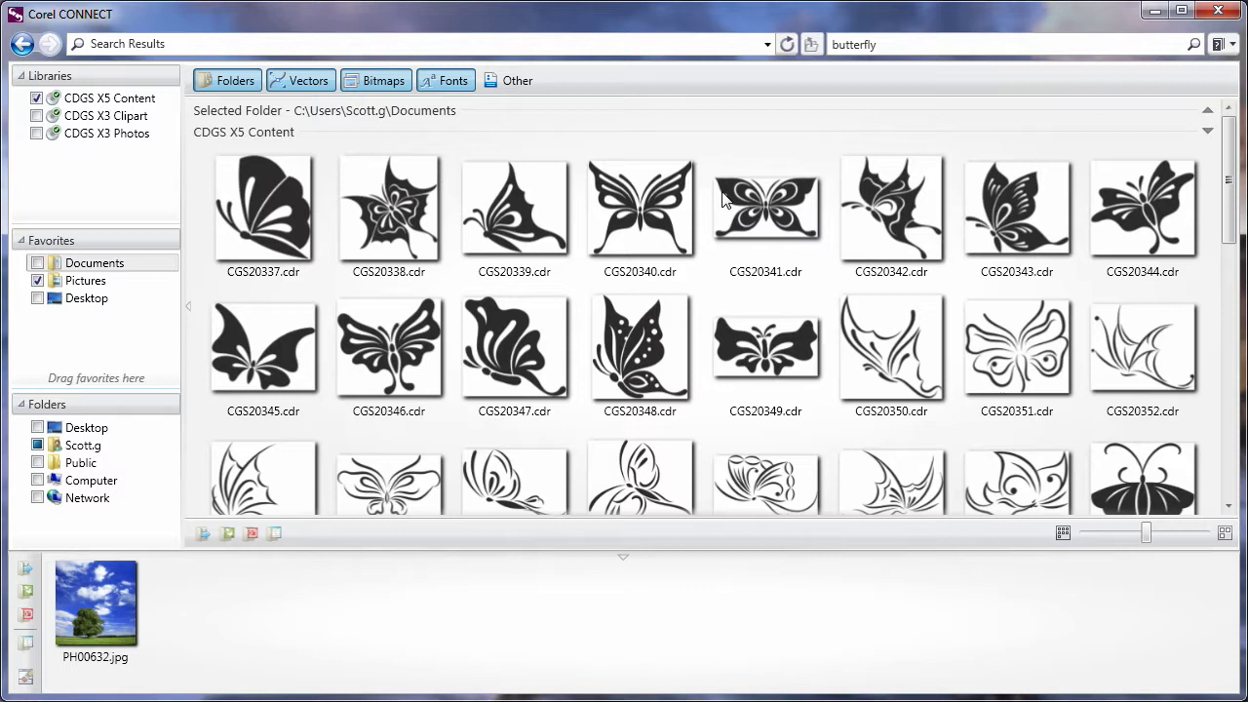
Add blue butterfly CGS12150.cdr to the tray and open the landscape photo's source folder.
drag(1230, 195, 1234, 454)
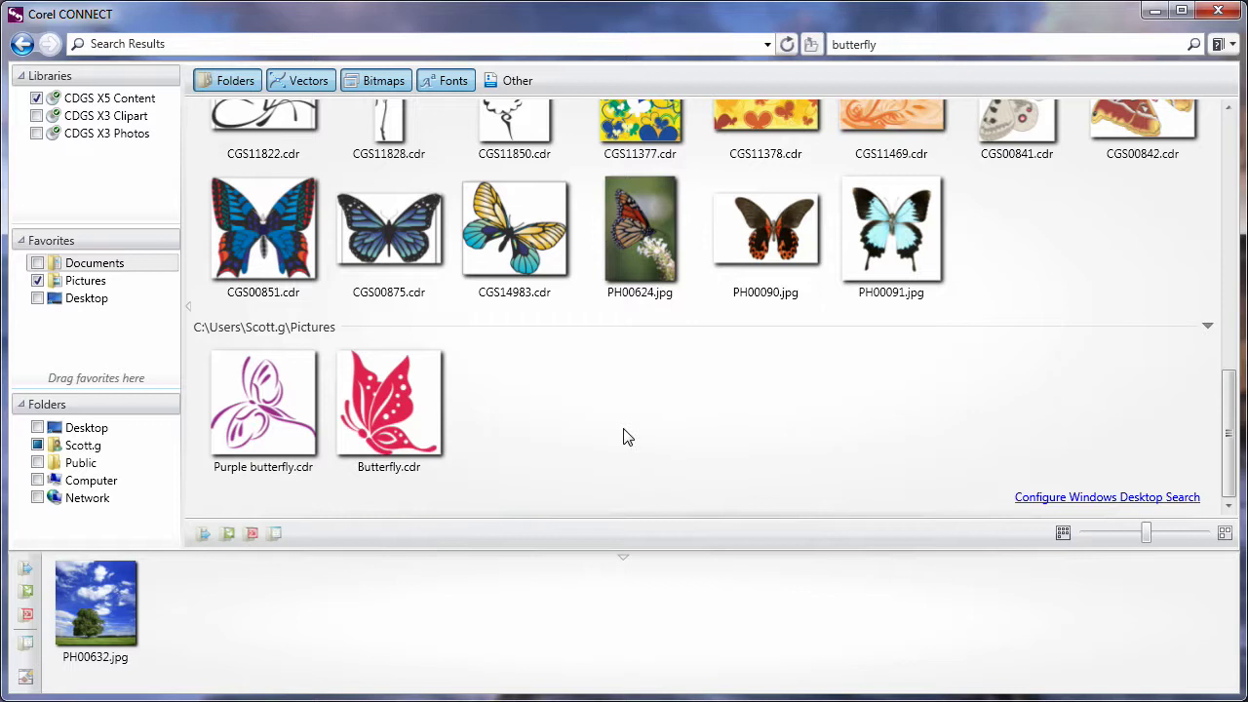
drag(1232, 432, 1207, 351)
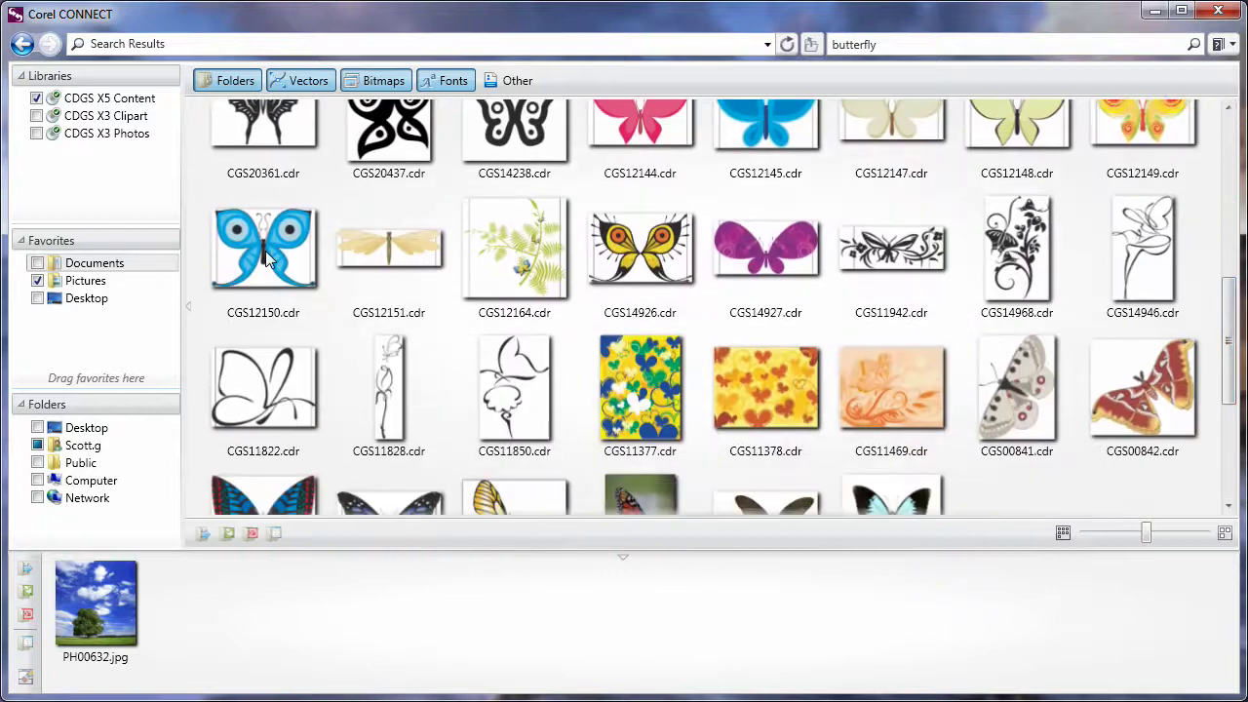
mouse_move(268, 255)
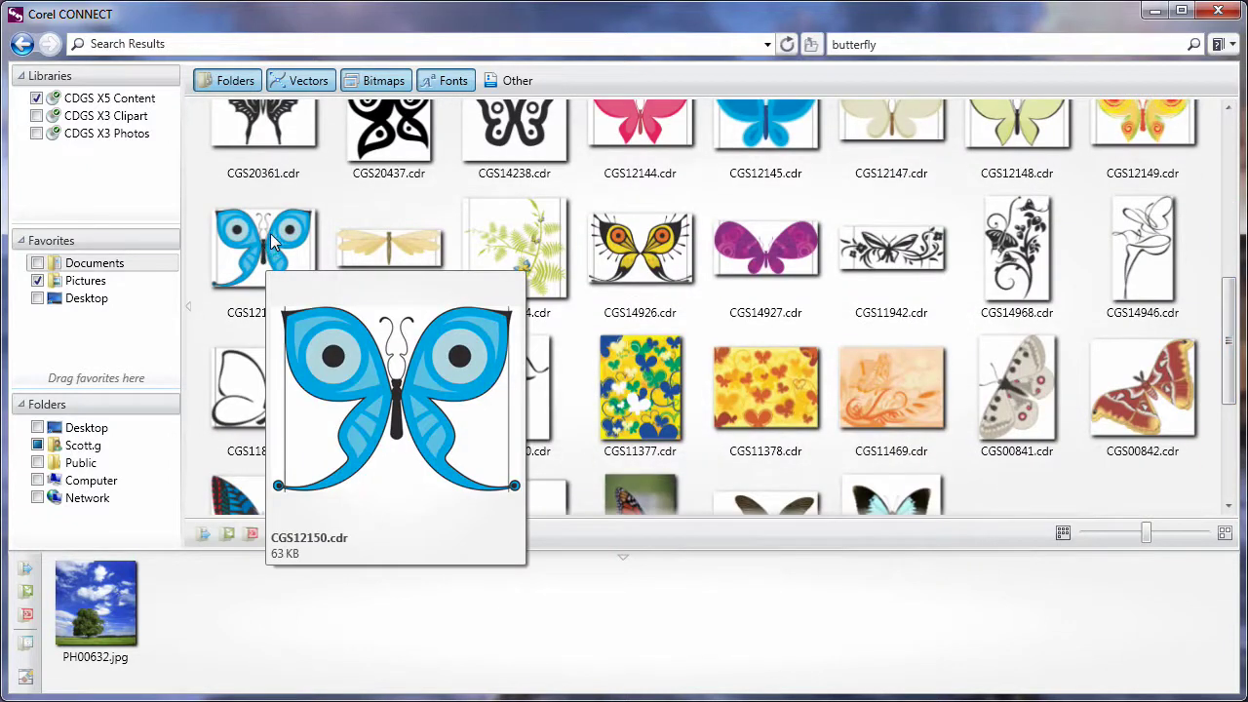
drag(270, 233, 239, 571)
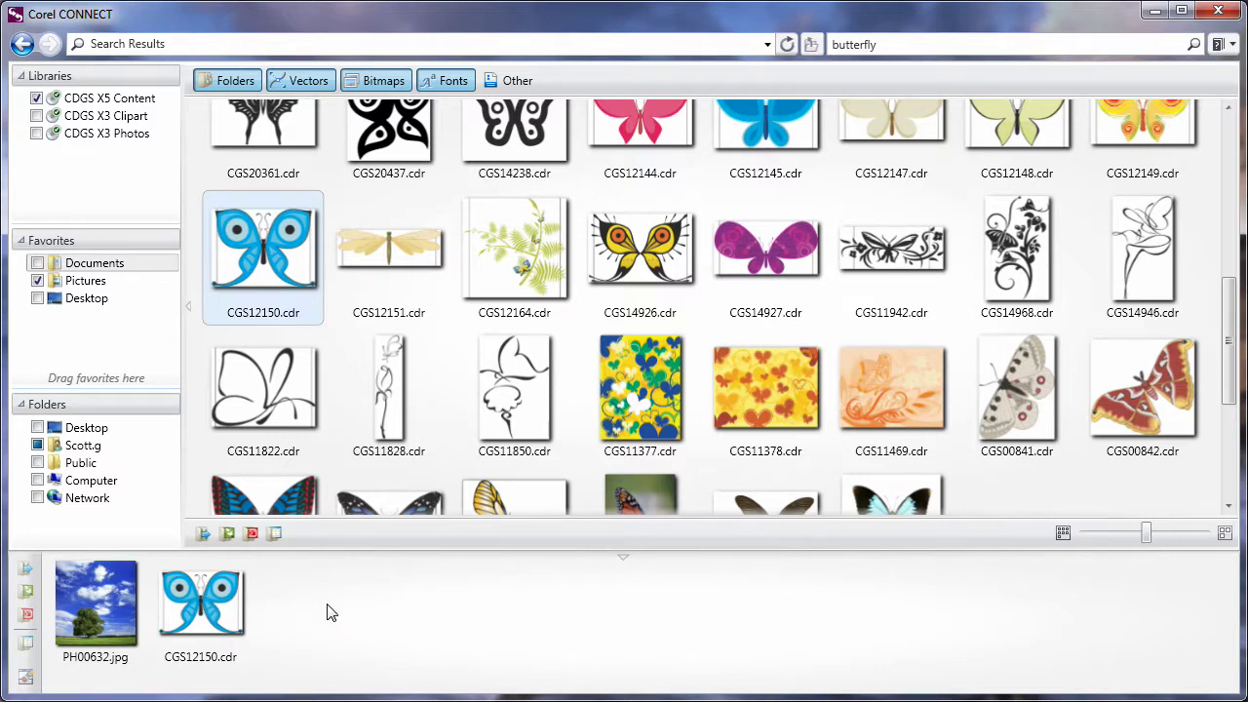
click(118, 596)
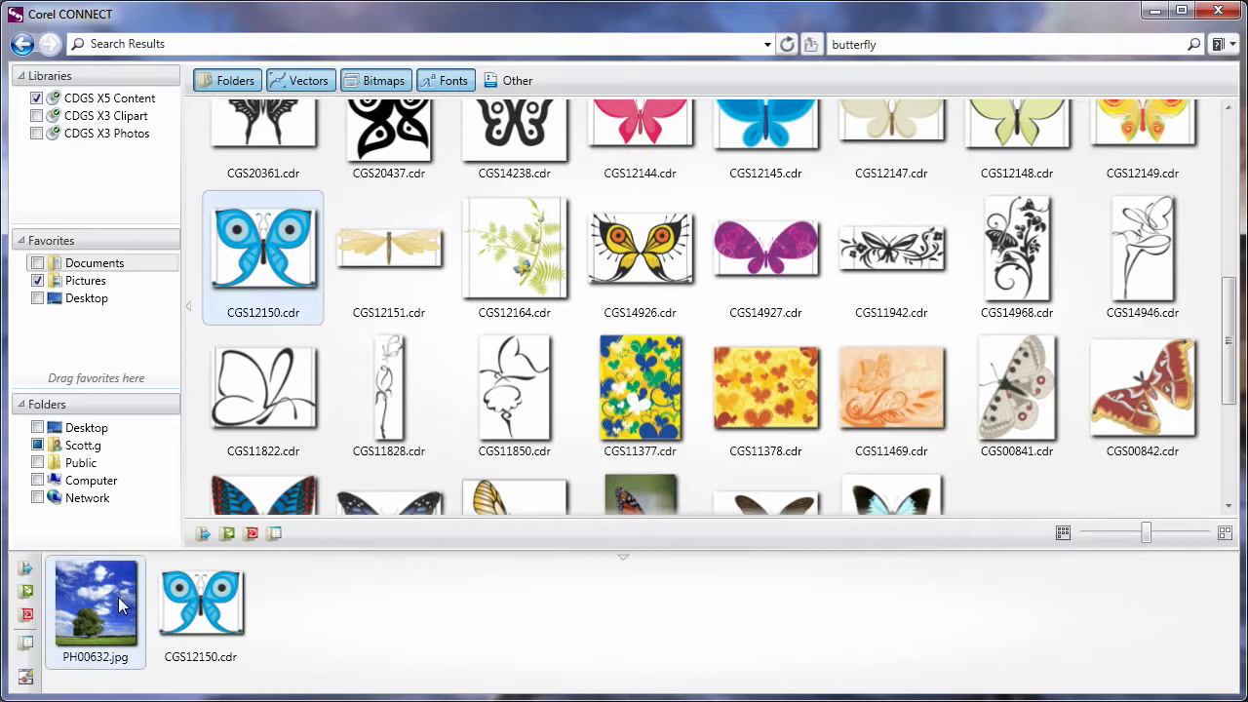
click(26, 645)
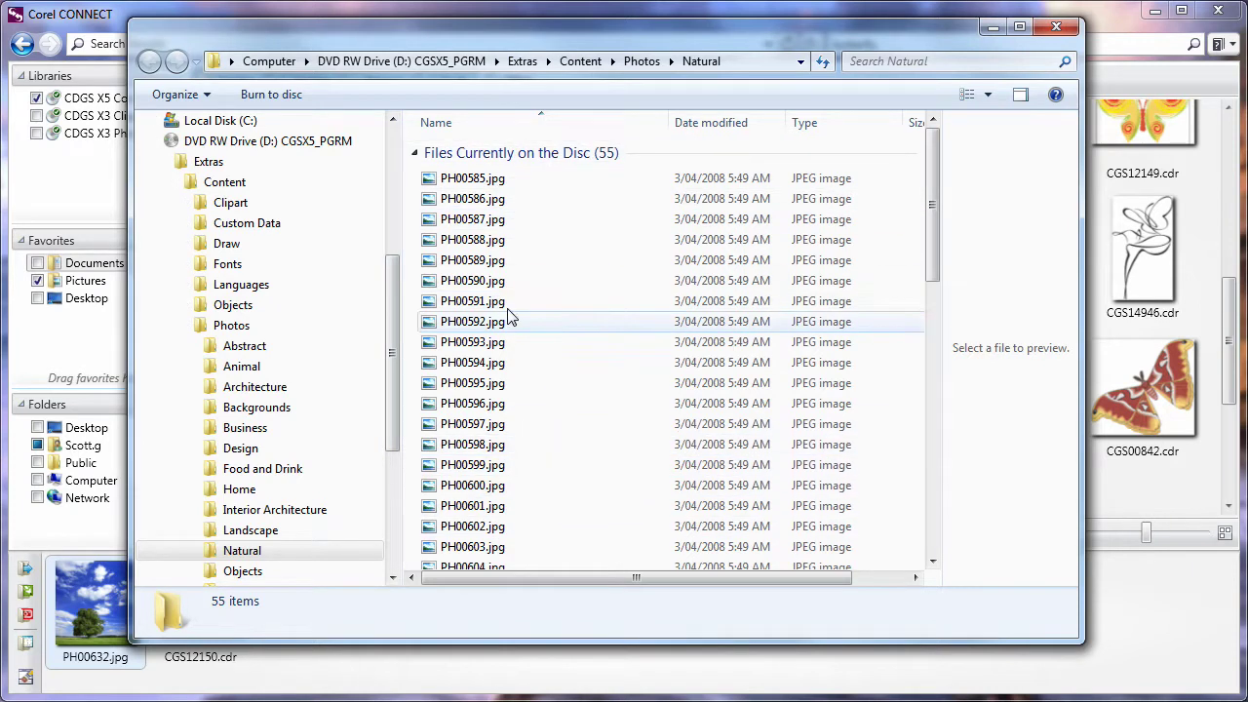
Close the Explorer window and open tray photo PH00632.jpg in Corel PHOTO-PAINT.
click(1056, 26)
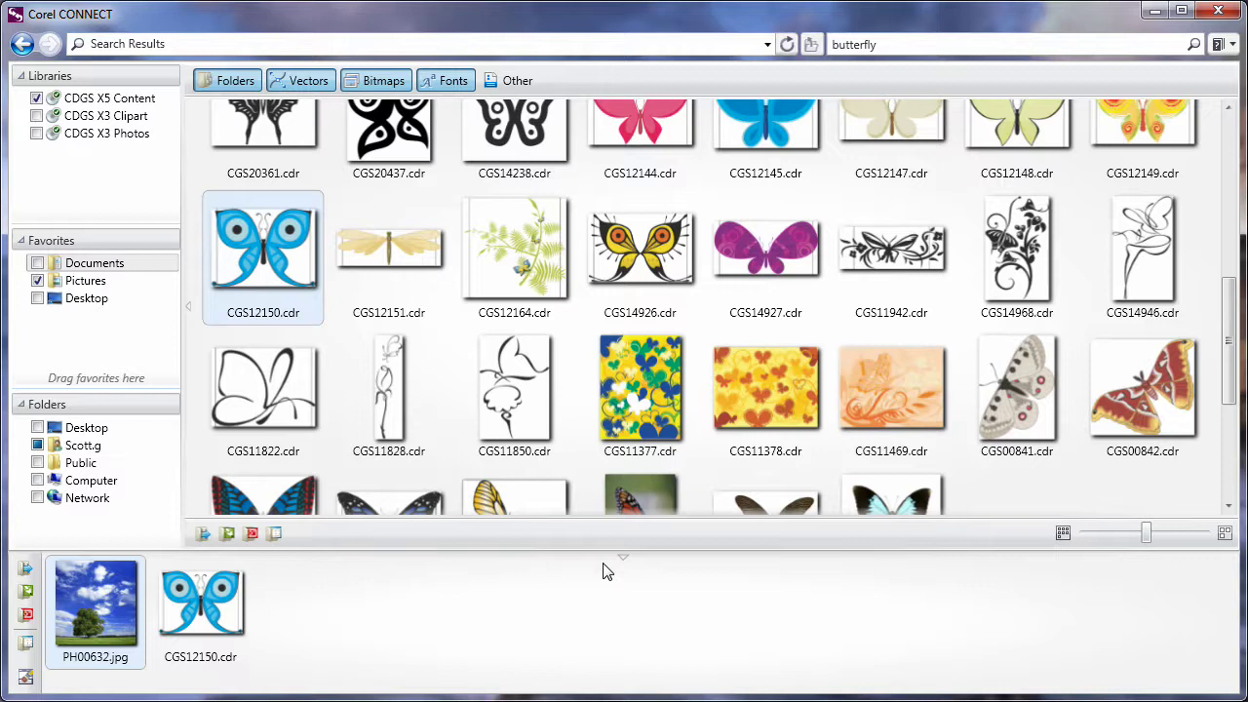
mouse_move(113, 602)
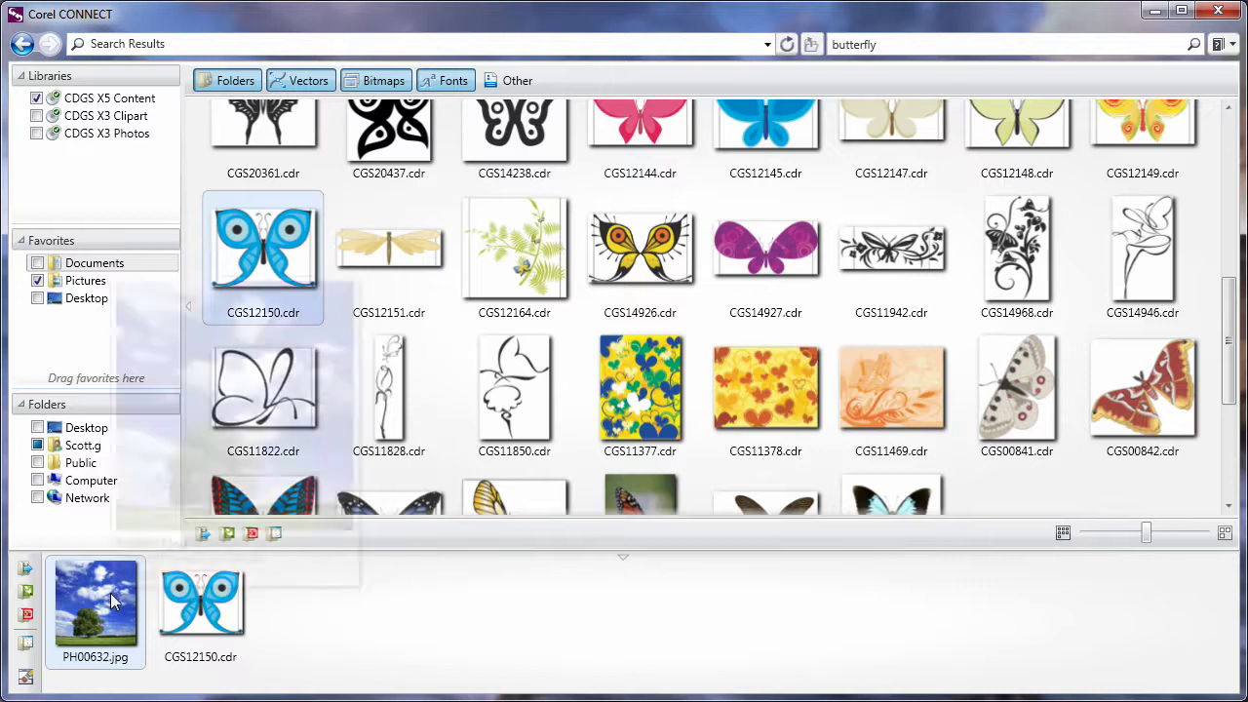
click(25, 618)
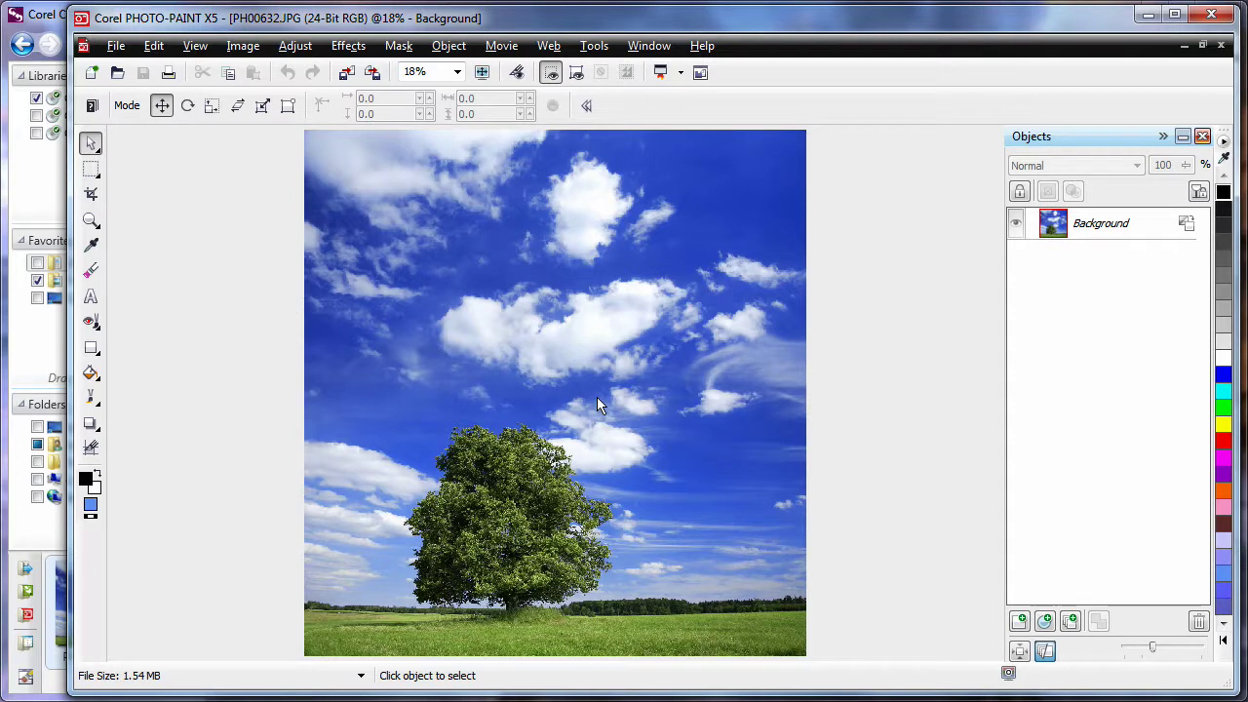
Open the Connect docker from Window › Dockers to show the shared tray.
click(651, 49)
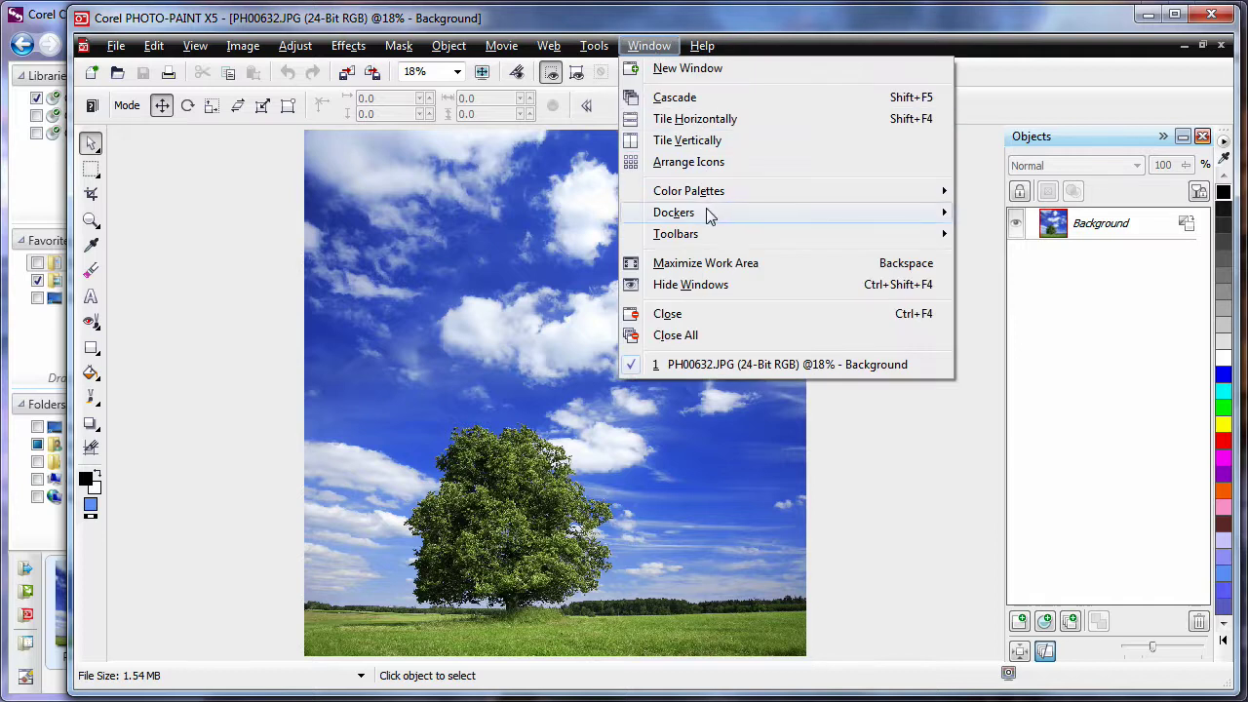
mouse_move(709, 216)
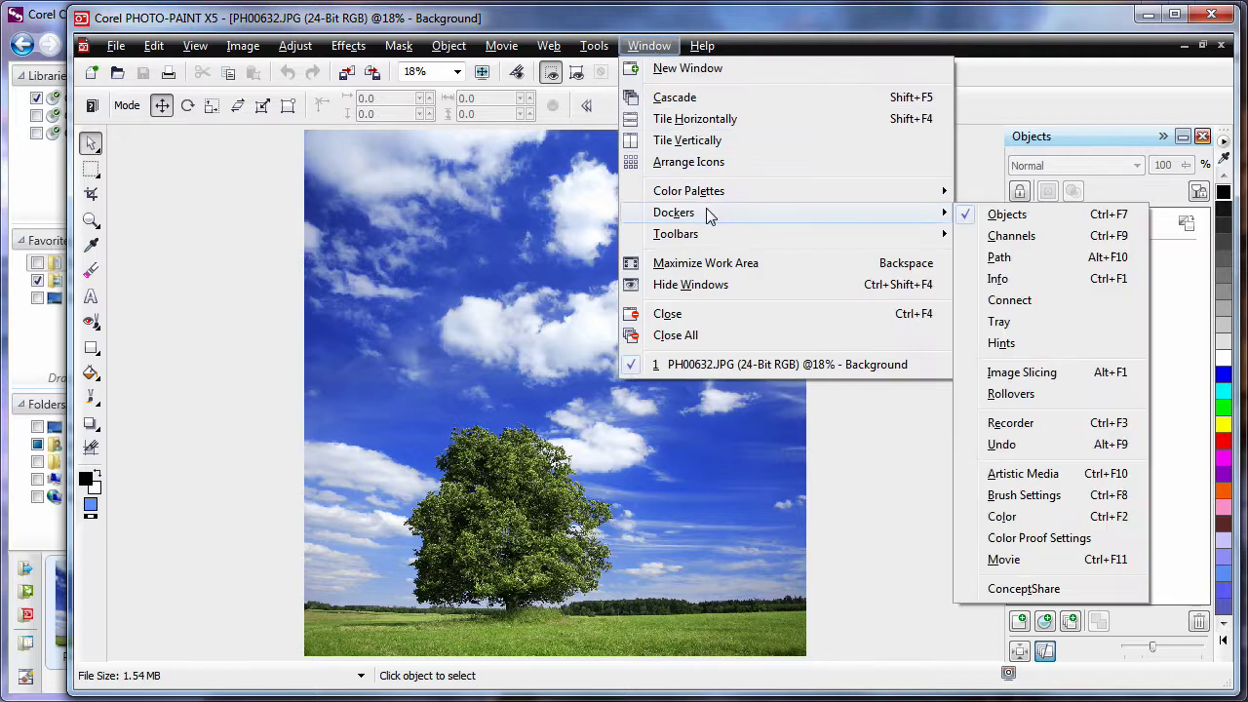
click(1029, 308)
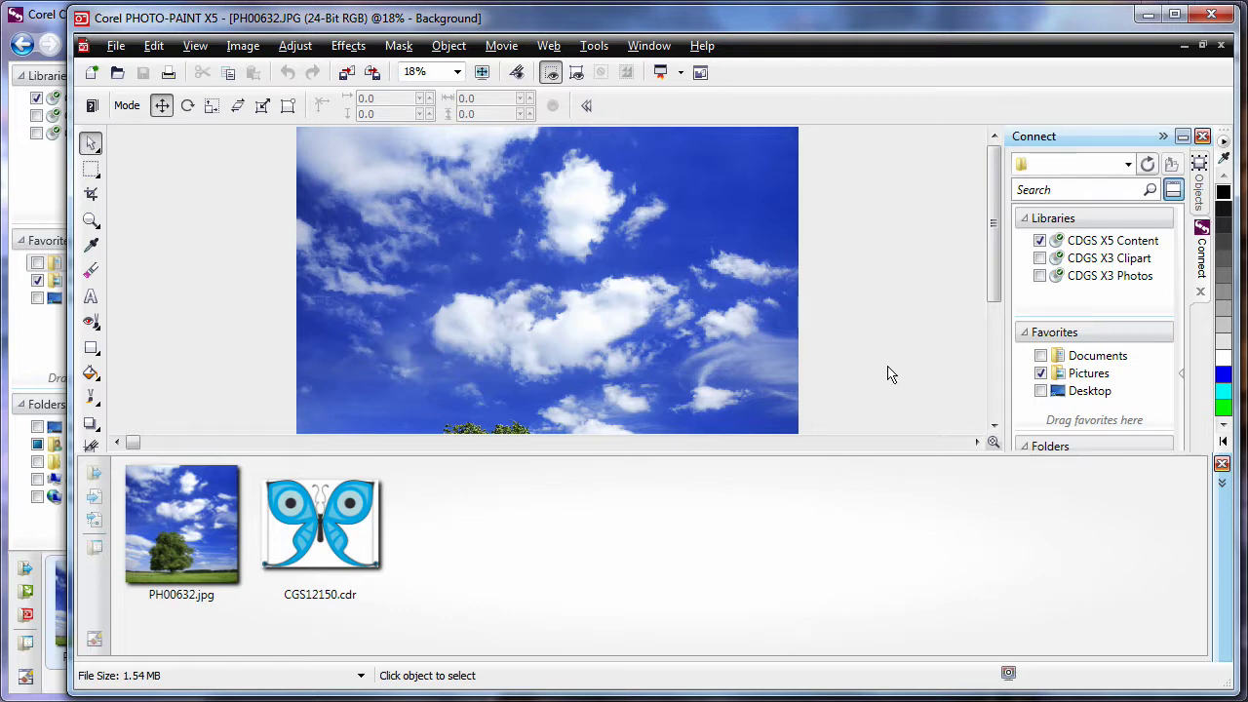
Search the Connect docker for 'bird' clipart.
click(1076, 189)
text(bird)
key(Return)
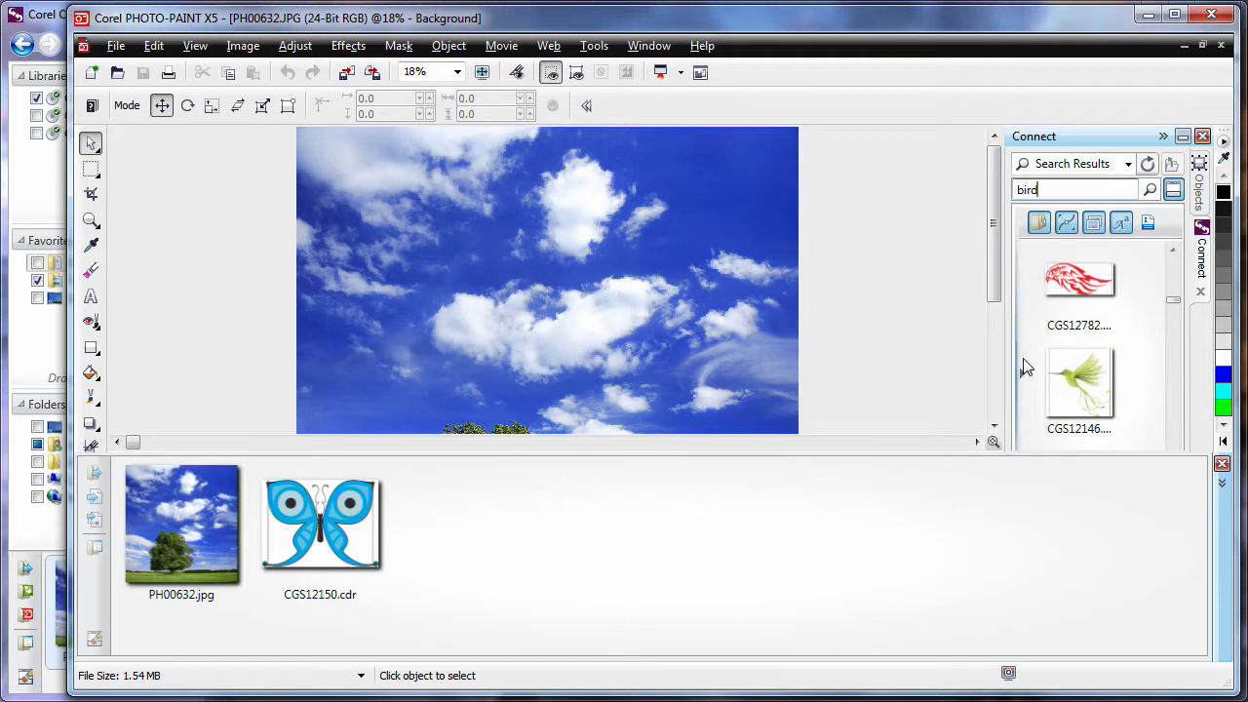
Widen the Connect docker and dock the tray to the left of the photo.
drag(1006, 357, 817, 356)
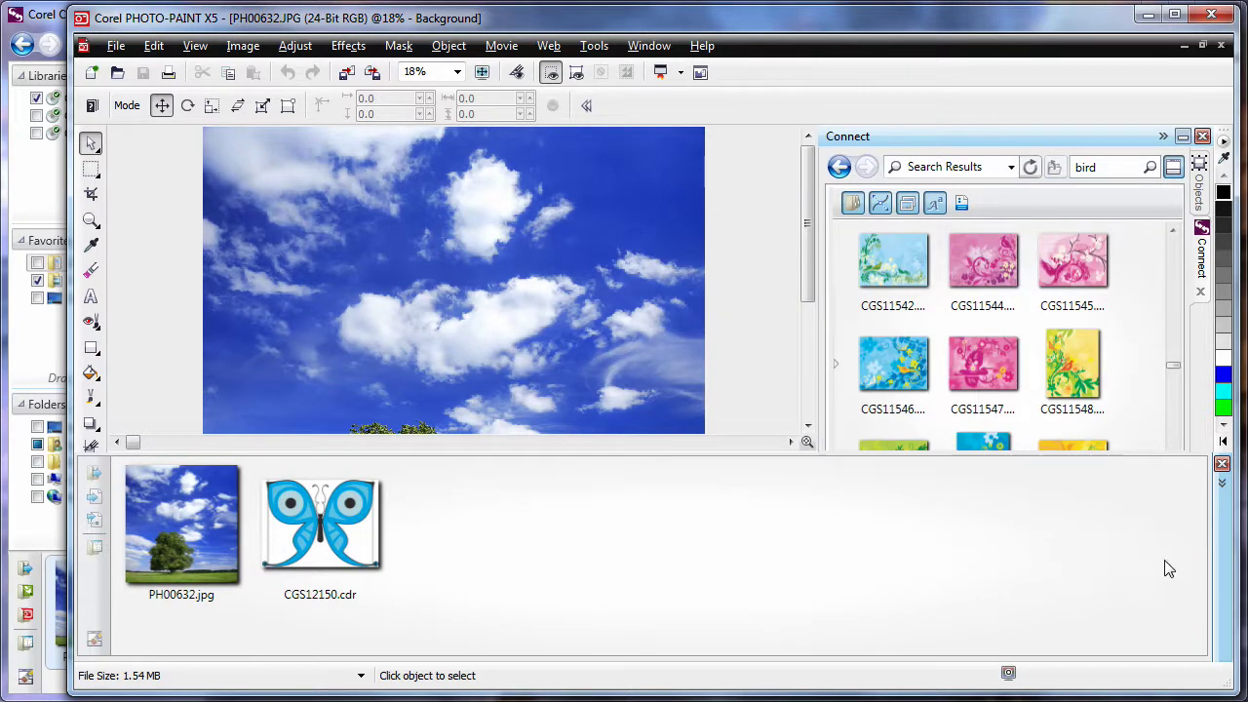
drag(1226, 557, 108, 307)
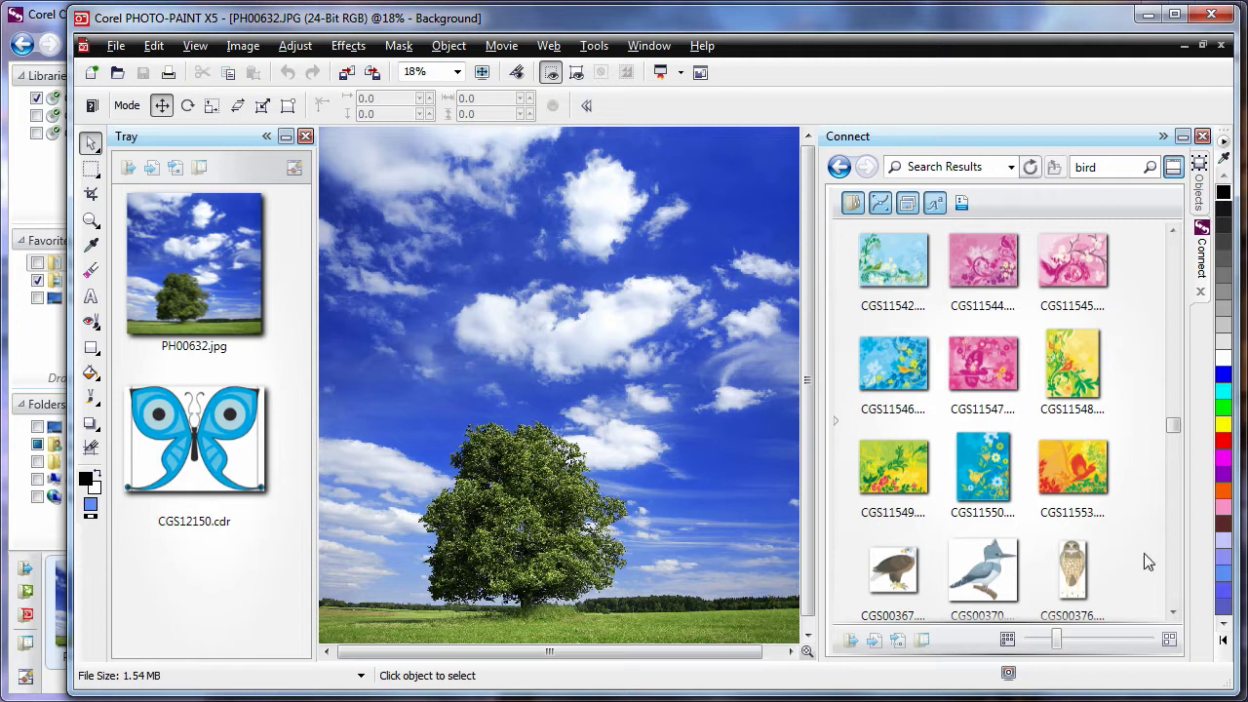
drag(1171, 427, 1174, 452)
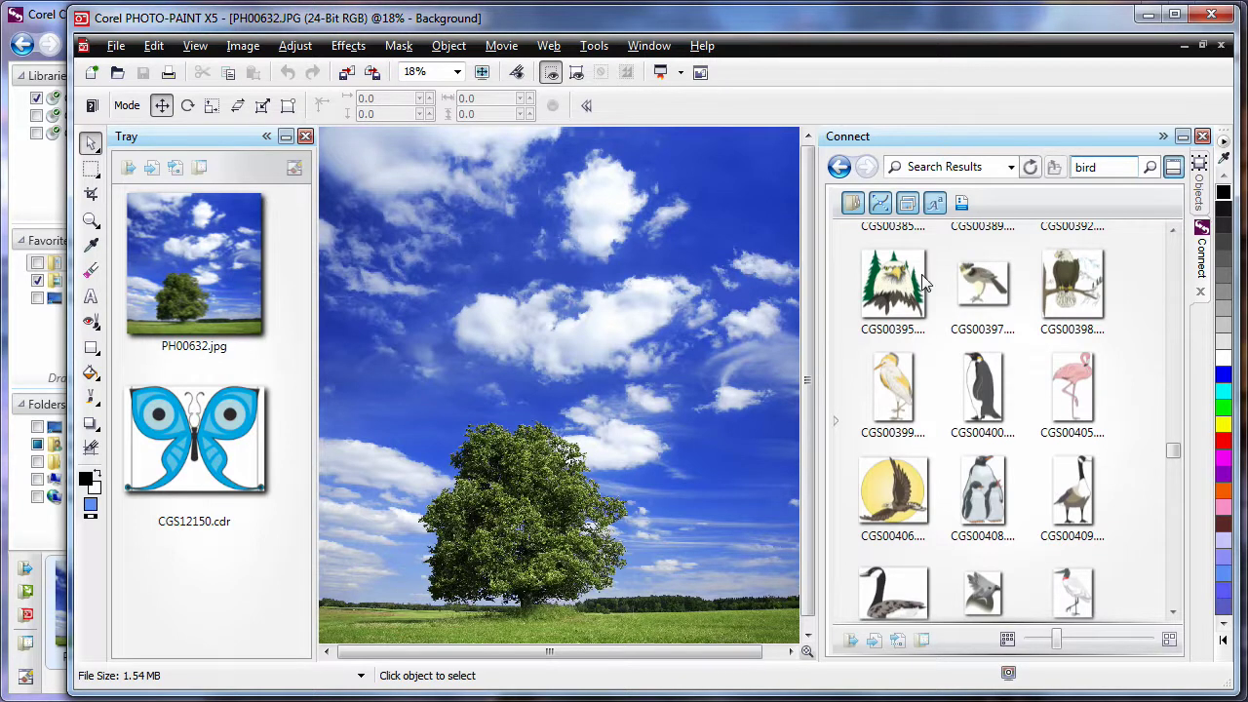
Add green floral clipart CGS11539.cdr to the shared tray, then switch to Corel CONNECT.
click(1174, 170)
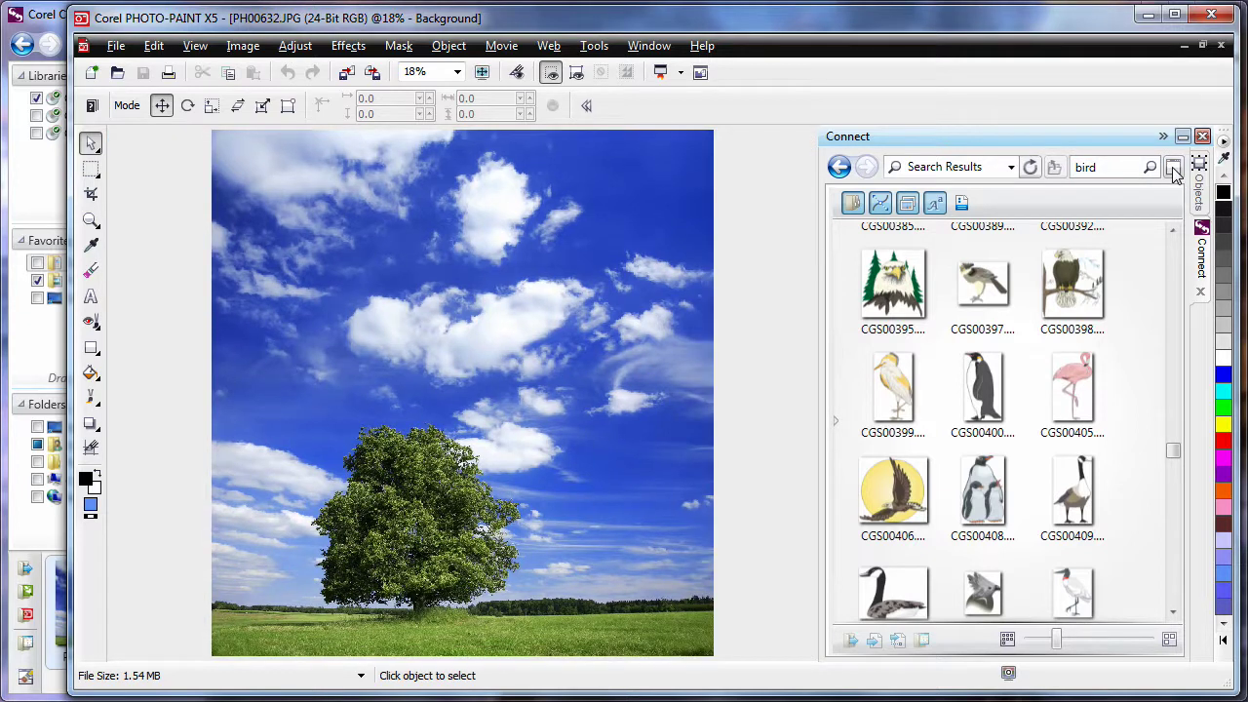
click(1174, 170)
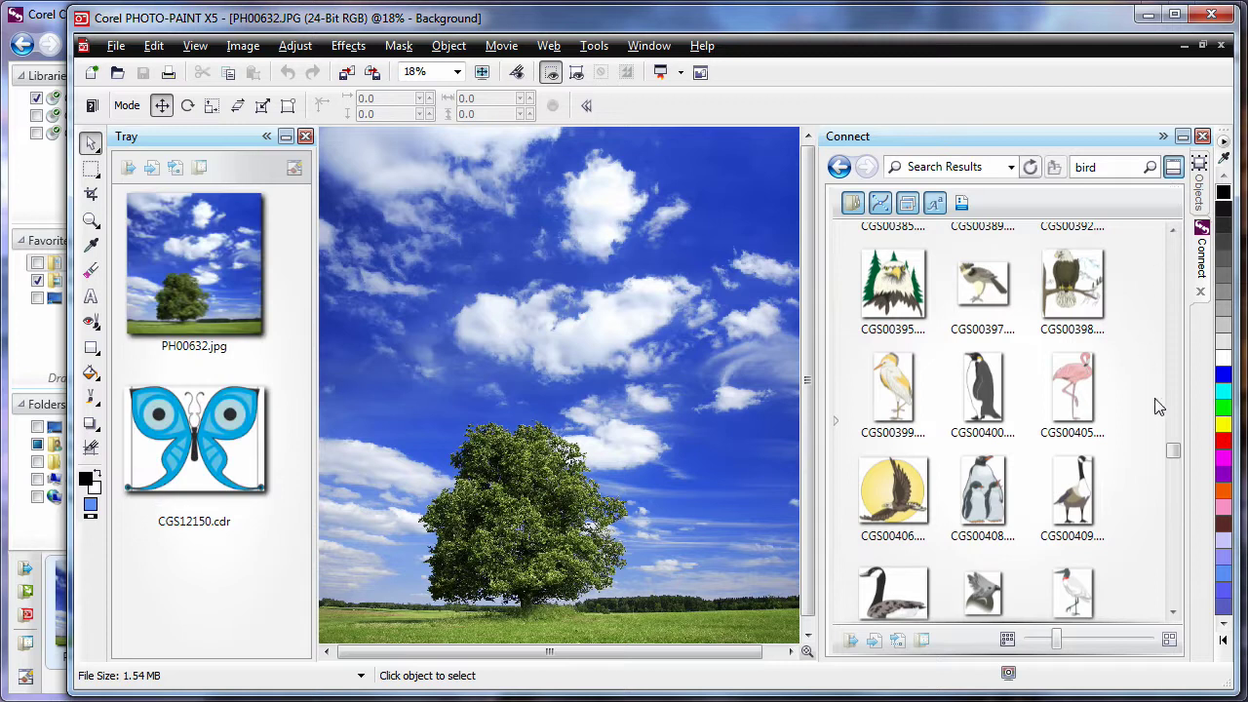
scroll(1175, 461, down, 1)
scroll(1173, 468, down, 10)
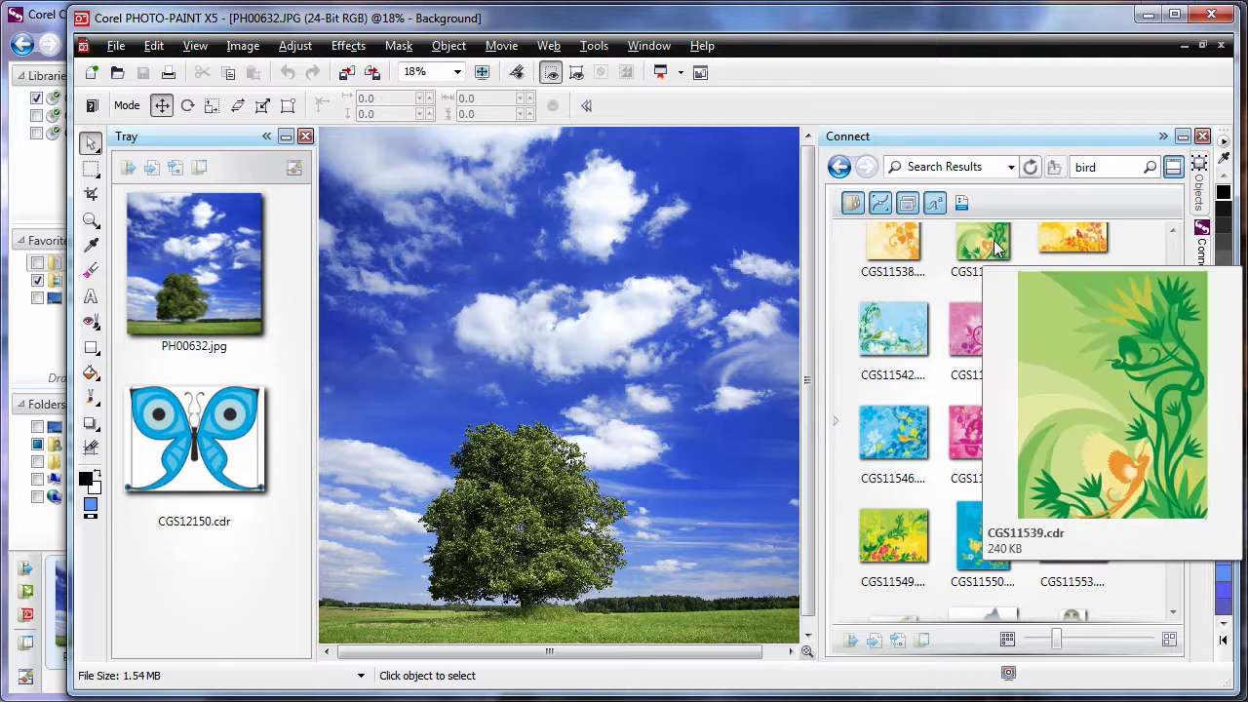
drag(996, 253, 206, 578)
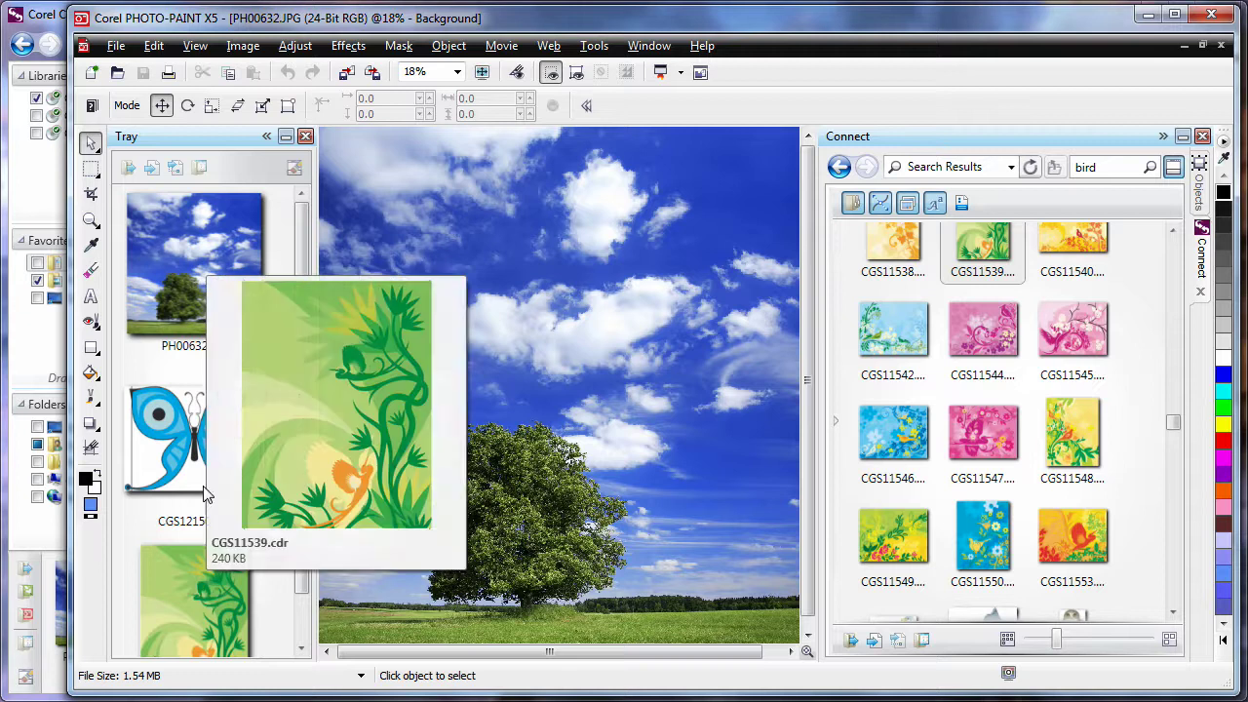
click(49, 20)
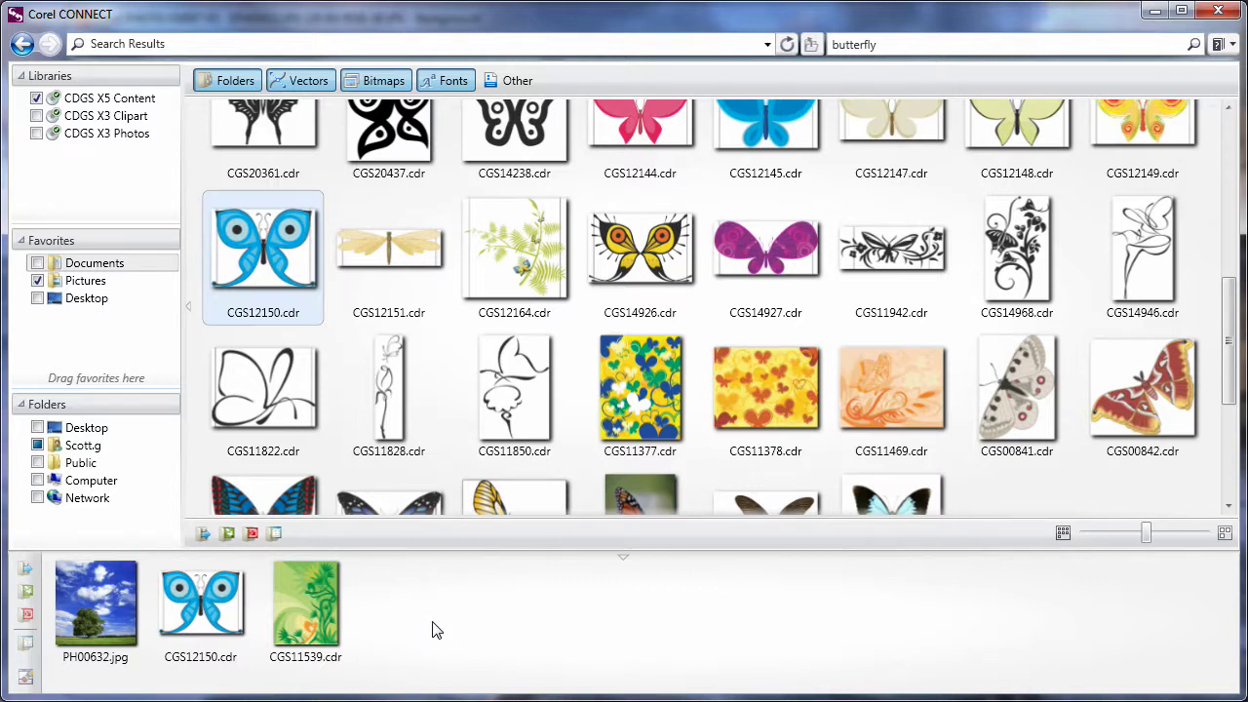
click(211, 602)
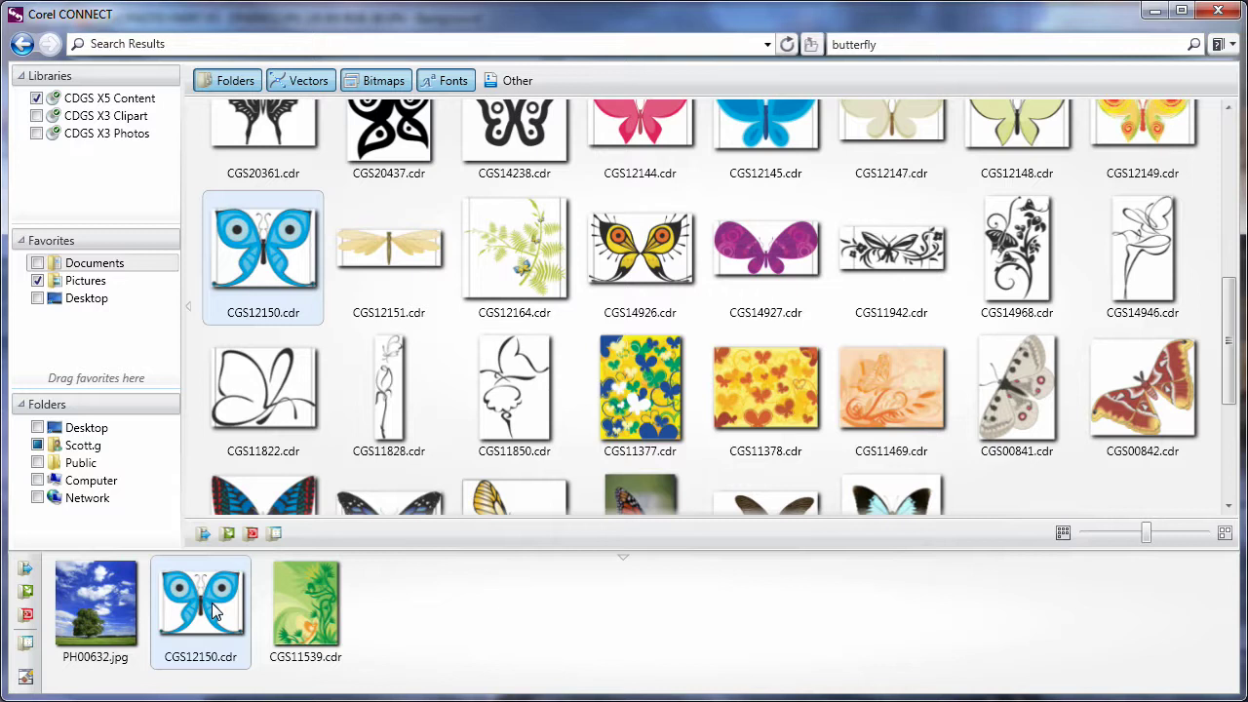
click(26, 592)
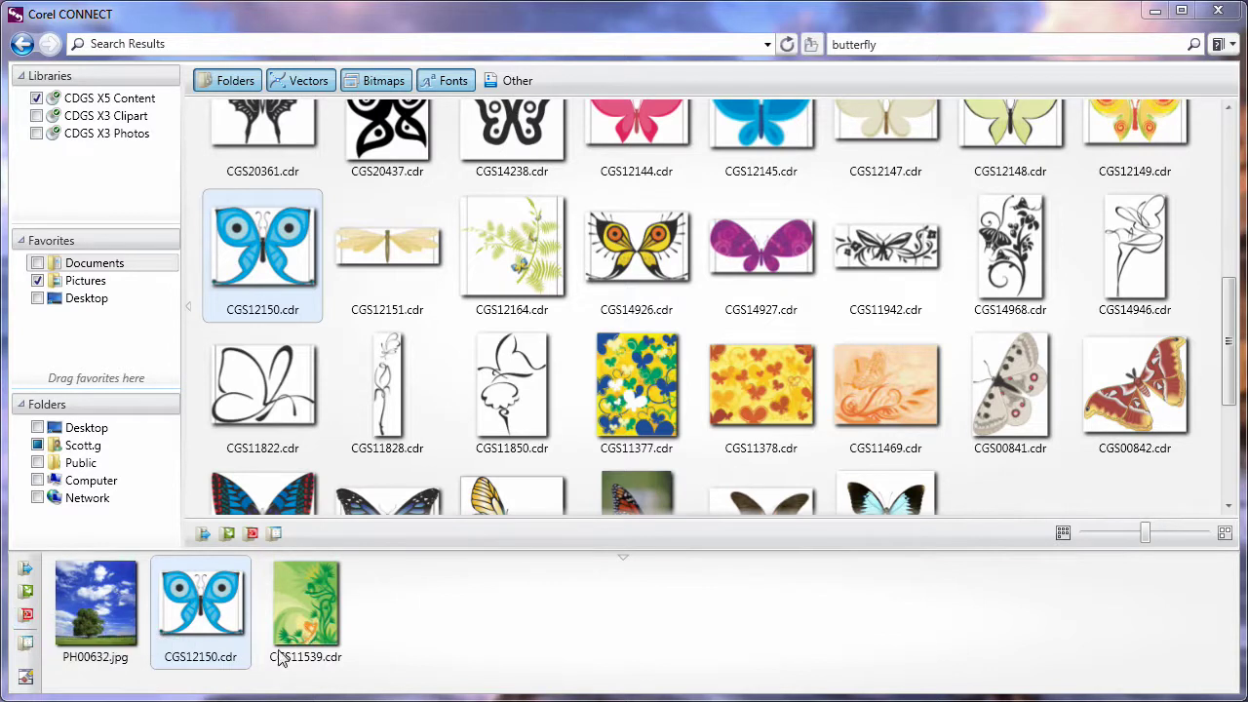
Place butterfly CGS12150.cdr from the tray onto the Untitled-1 A4 page and deselect it.
click(201, 690)
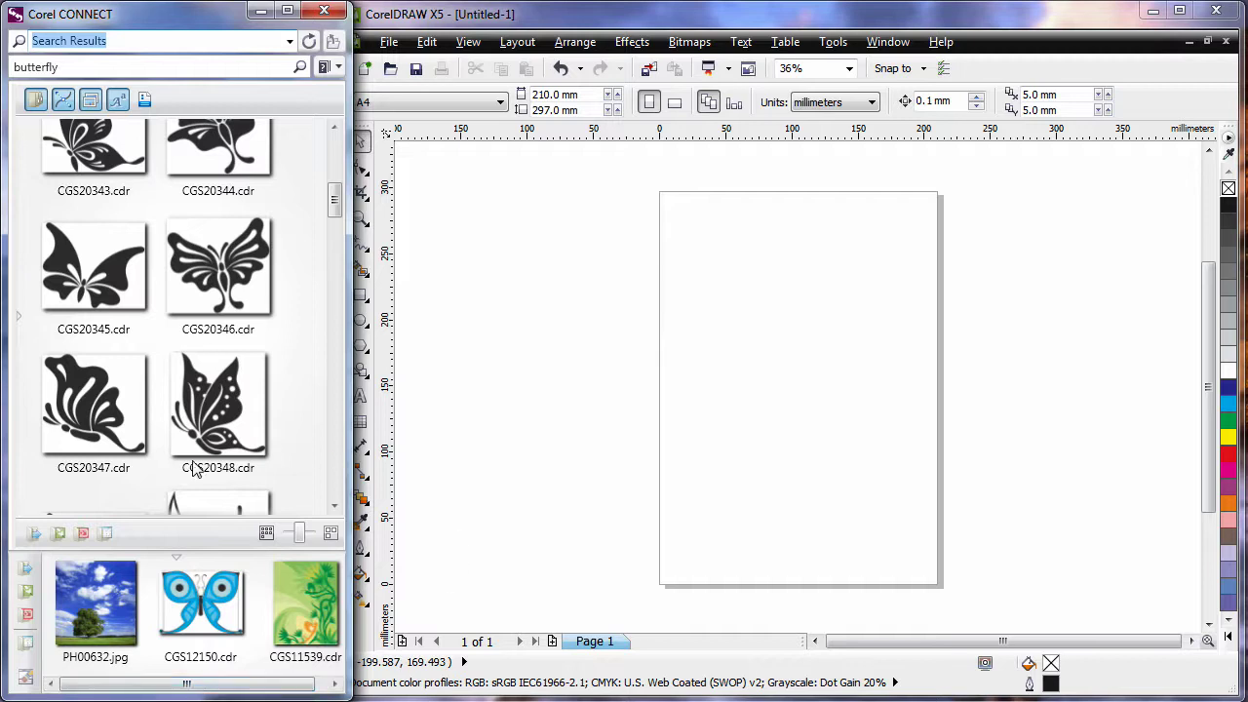
drag(166, 585, 787, 343)
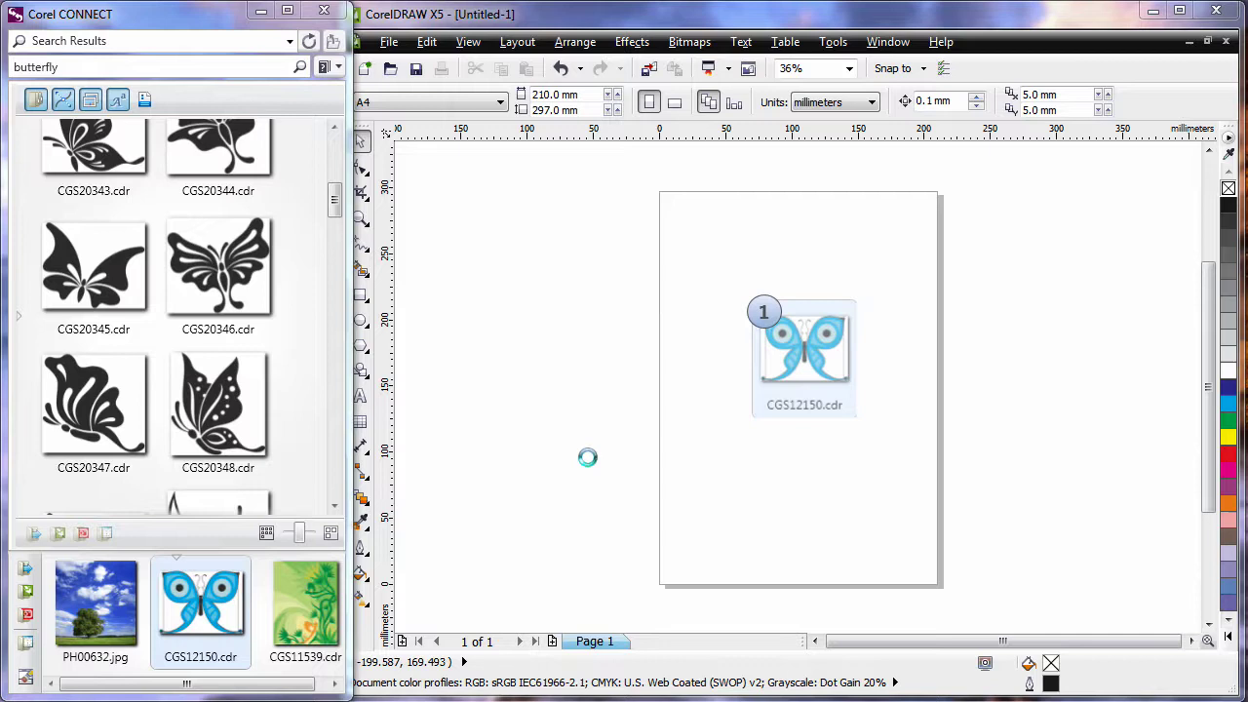
click(529, 422)
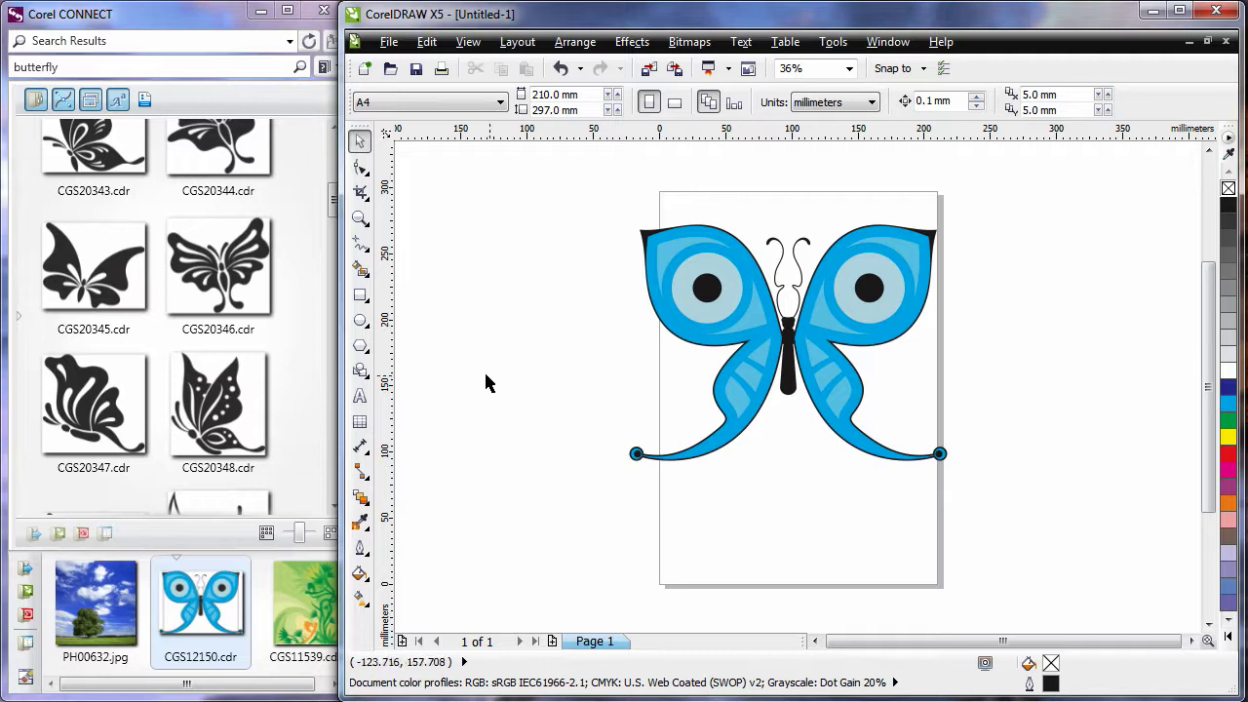
Widen the CorelDRAW window and open the Connect docker with its shared tray of photo and clipart.
drag(334, 370, 130, 371)
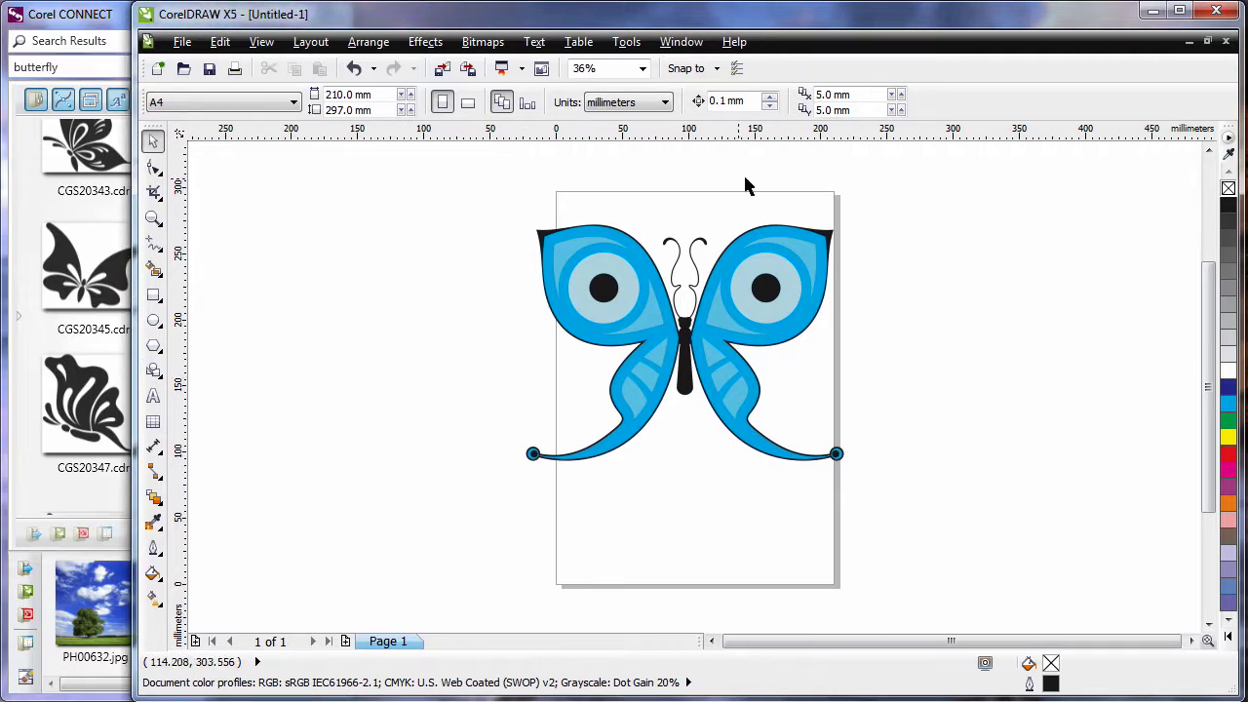
click(688, 45)
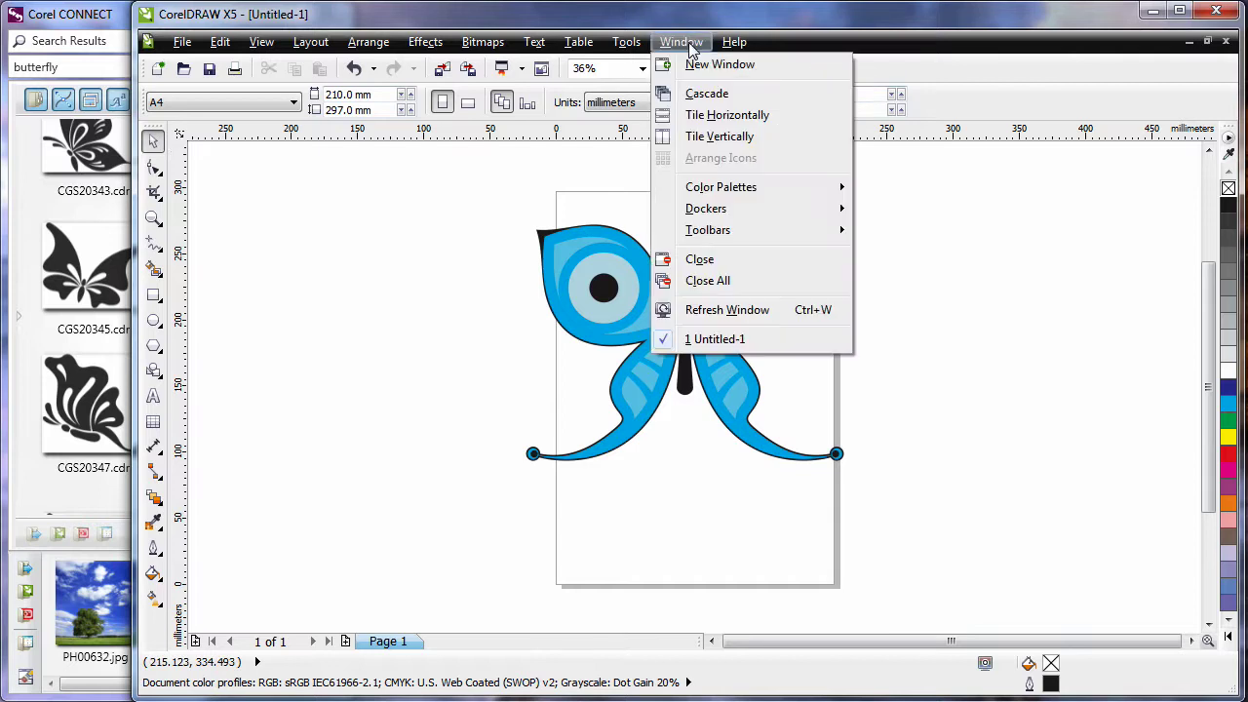
mouse_move(734, 210)
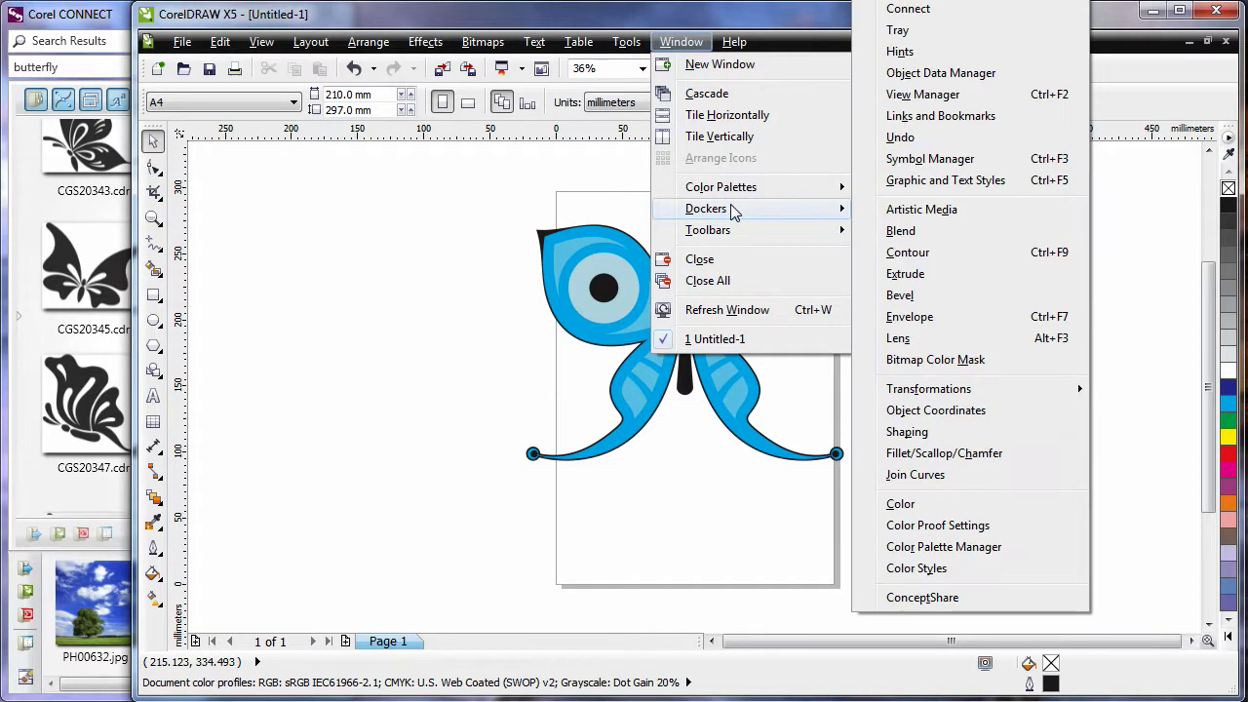
click(908, 10)
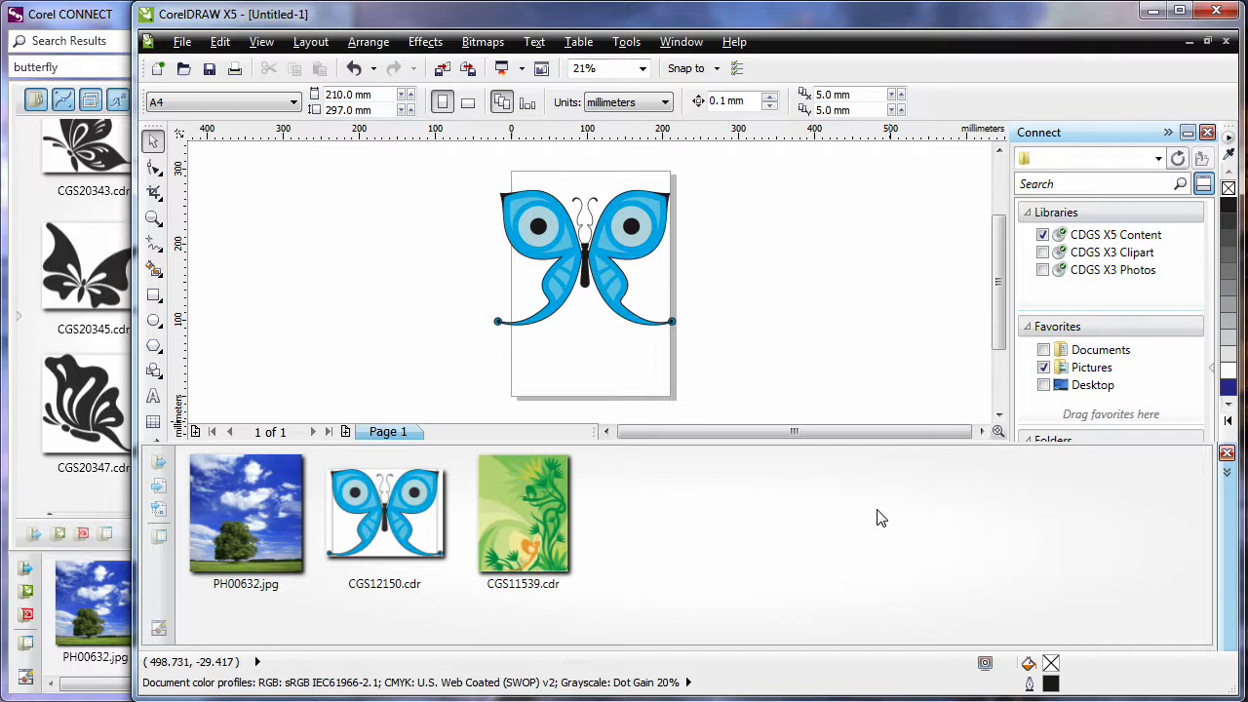
Dock the shared tray holding PH00632.jpg and CGS12150.cdr as a vertical panel left of the page.
mouse_move(523, 512)
mouse_down()
mouse_move(370, 419)
mouse_move(173, 414)
mouse_move(179, 395)
mouse_up()
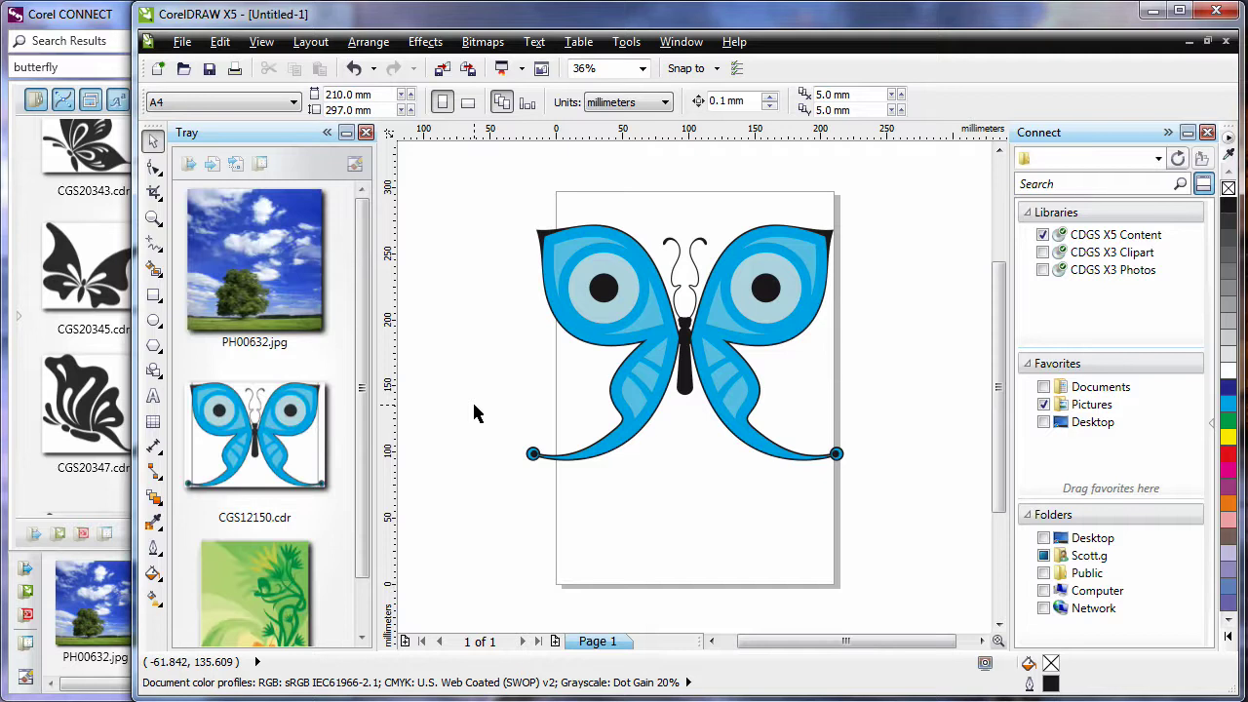